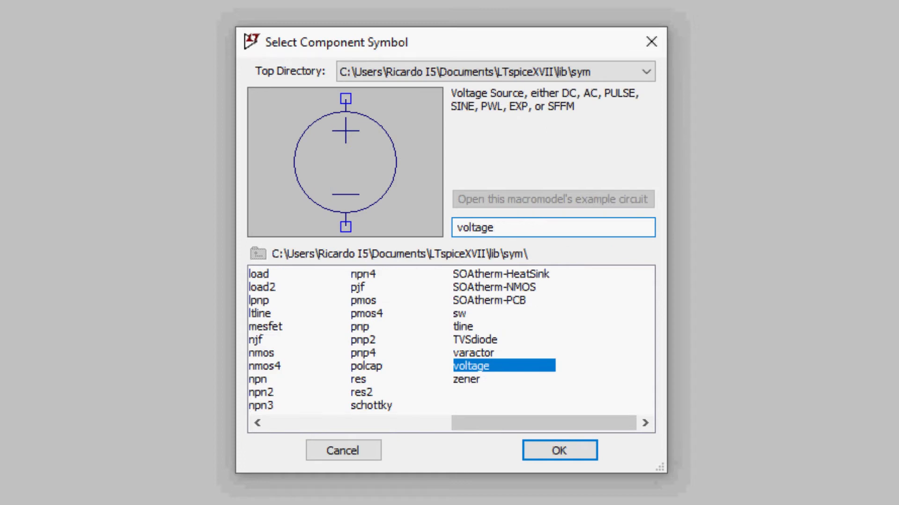
Place a voltage source symbol on the left side of the empty schematic.
{"action": "left_click", "coordinate": [488, 364]}
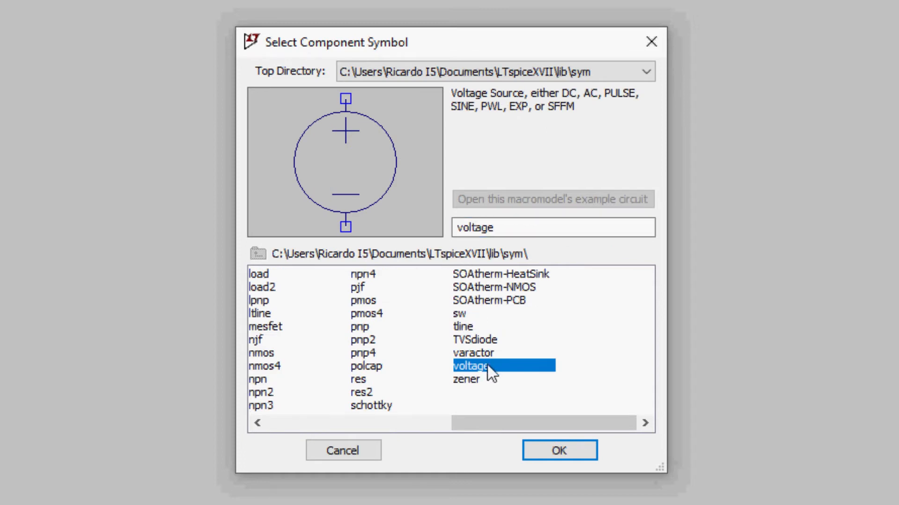
{"action": "left_click", "coordinate": [557, 450]}
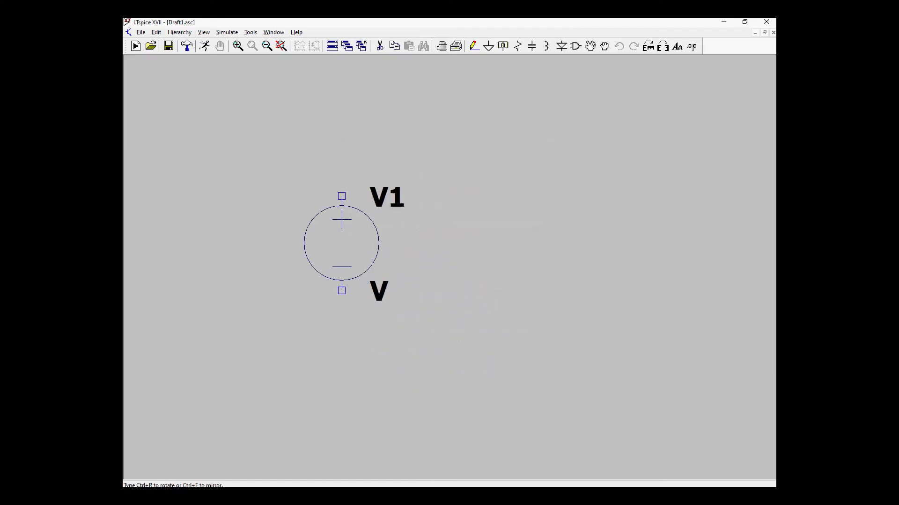
{"action": "left_click", "coordinate": [285, 262]}
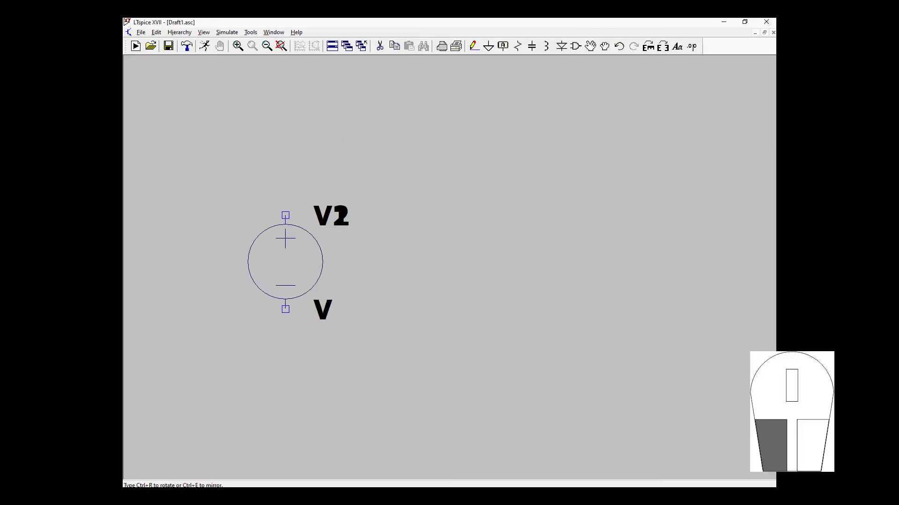
Place two more voltage sources in a row to the right of the first one.
{"action": "left_click", "coordinate": [454, 262]}
{"action": "left_click", "coordinate": [586, 262]}
{"action": "key", "text": "Escape"}
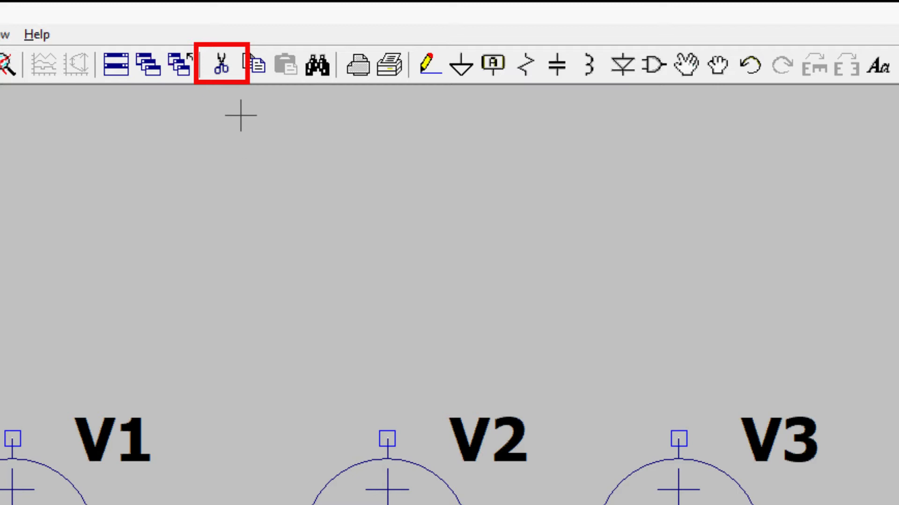
Delete the two extra voltage sources V2 and V3 from the schematic.
{"action": "left_click", "coordinate": [221, 65]}
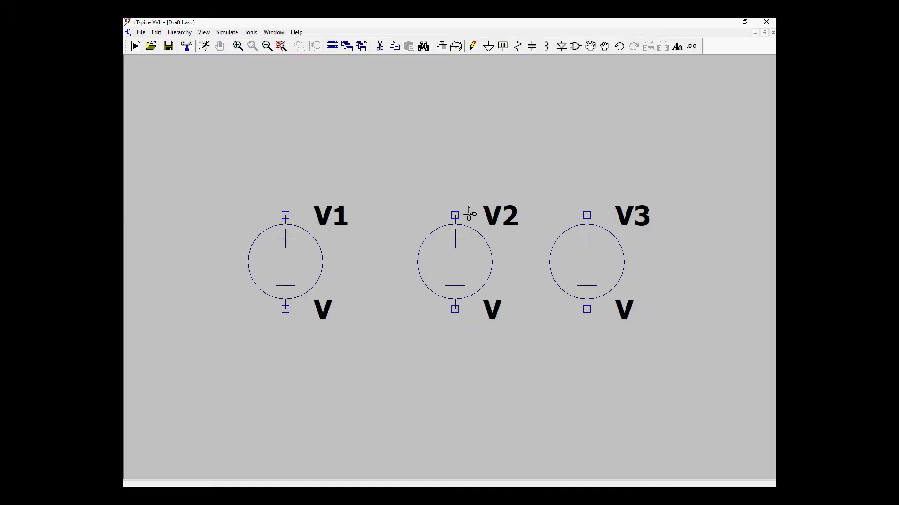
{"action": "left_click", "coordinate": [468, 240]}
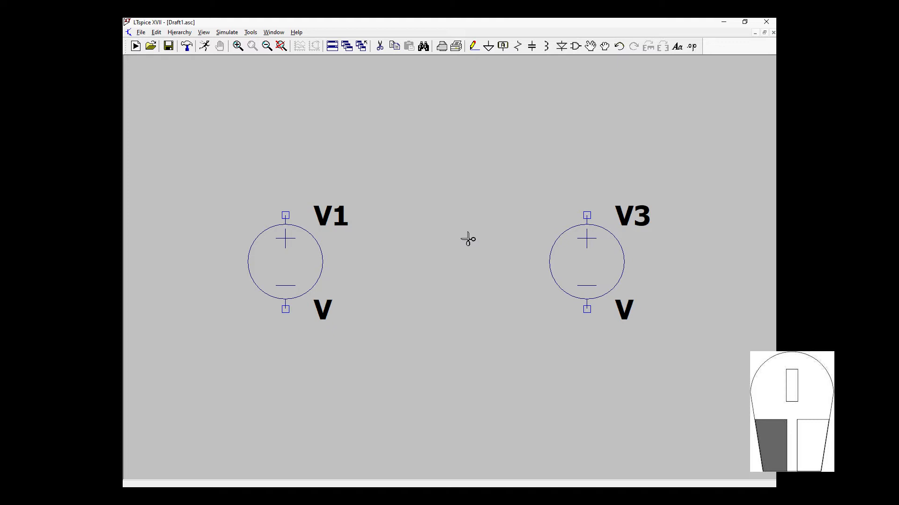
{"action": "left_click", "coordinate": [594, 246]}
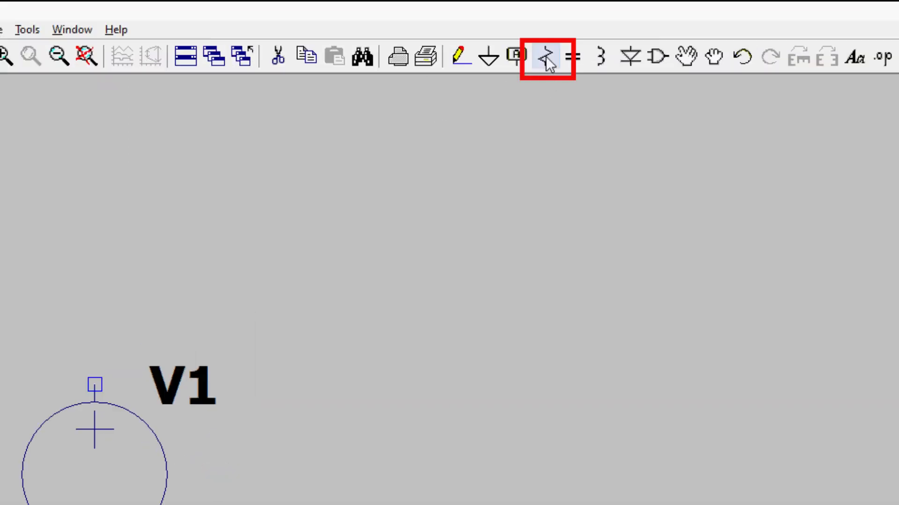
Place a vertical resistor to the right of the source and a rotated, horizontal resistor above and between them.
{"action": "left_click", "coordinate": [546, 58]}
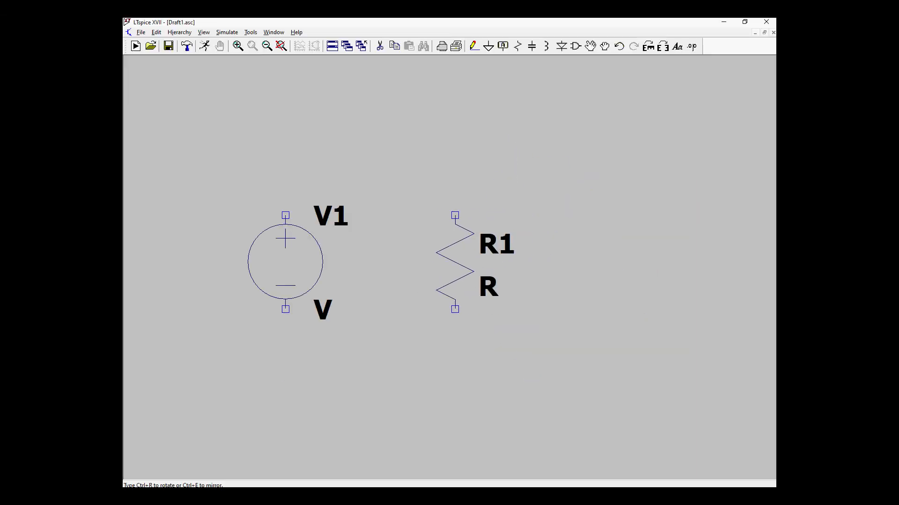
{"action": "left_click", "coordinate": [530, 215]}
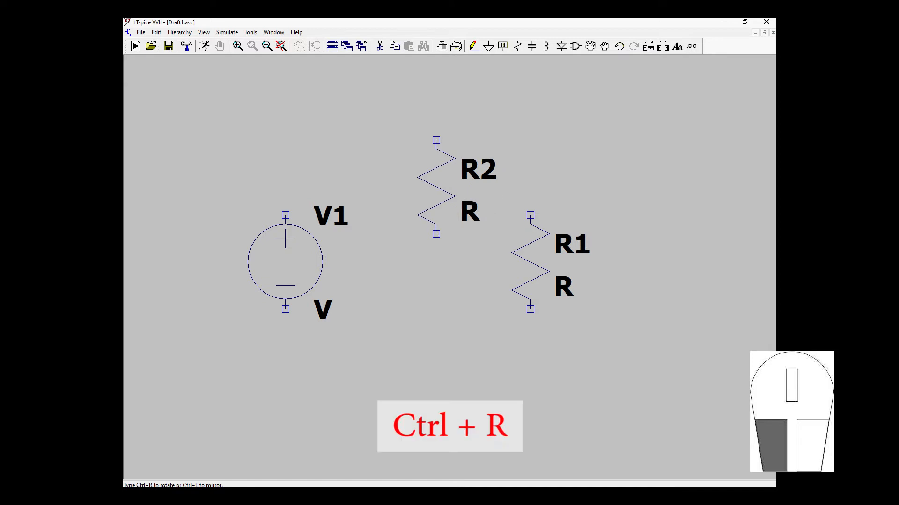
{"action": "key", "text": "ctrl+r"}
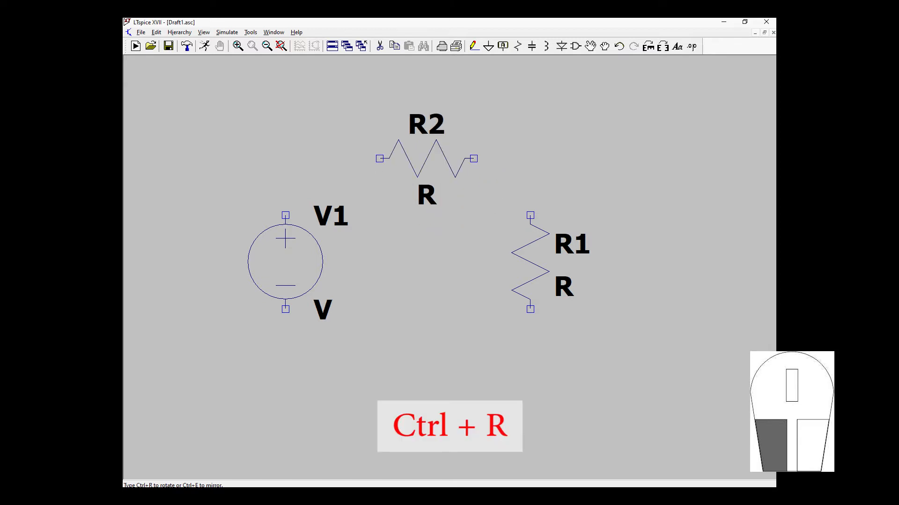
{"action": "left_click", "coordinate": [408, 159]}
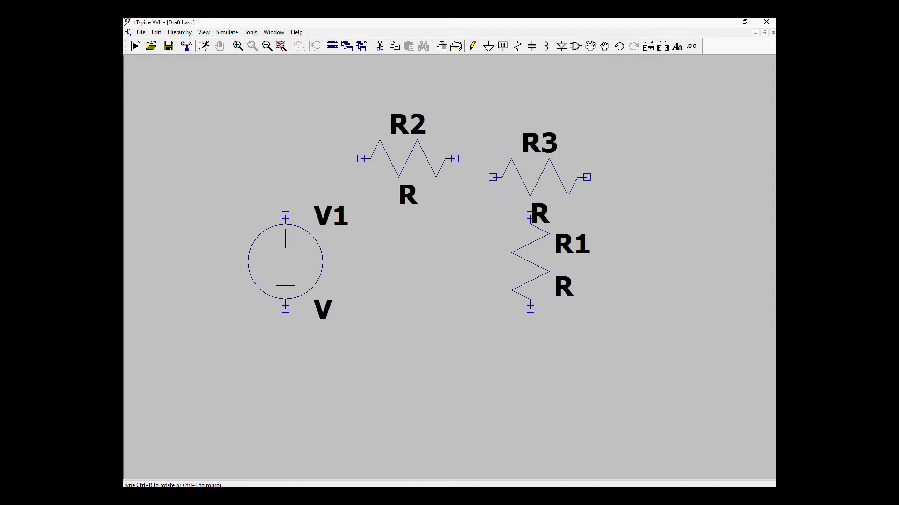
{"action": "key", "text": "Escape"}
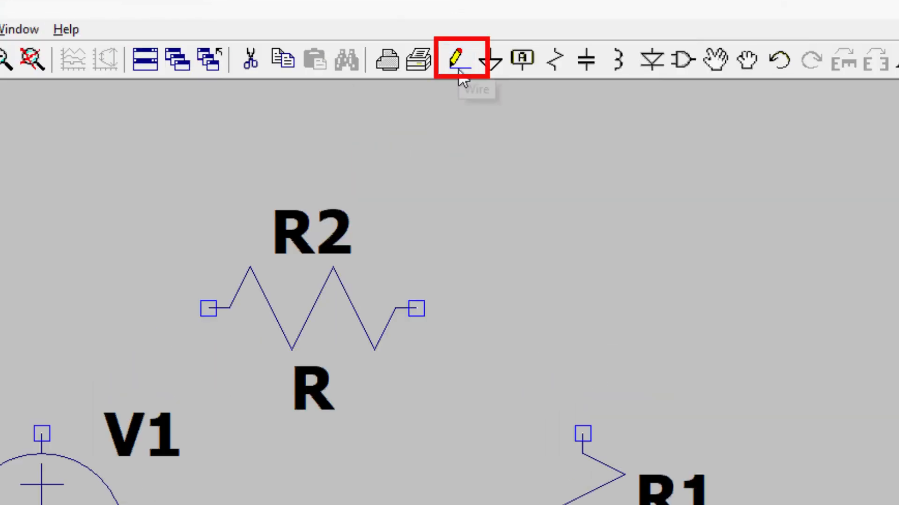
Wire the voltage source and both resistors into a closed series loop with right-angled corners.
{"action": "left_click", "coordinate": [458, 71]}
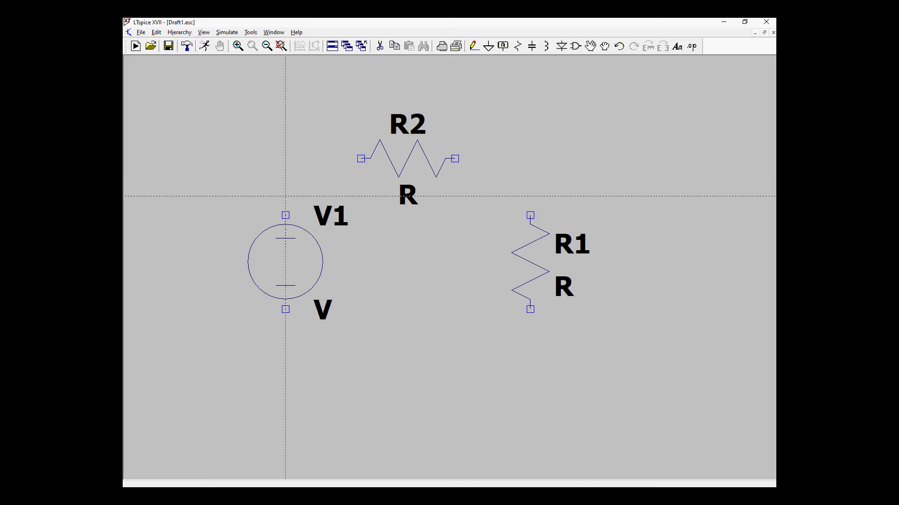
{"action": "left_click", "coordinate": [286, 215]}
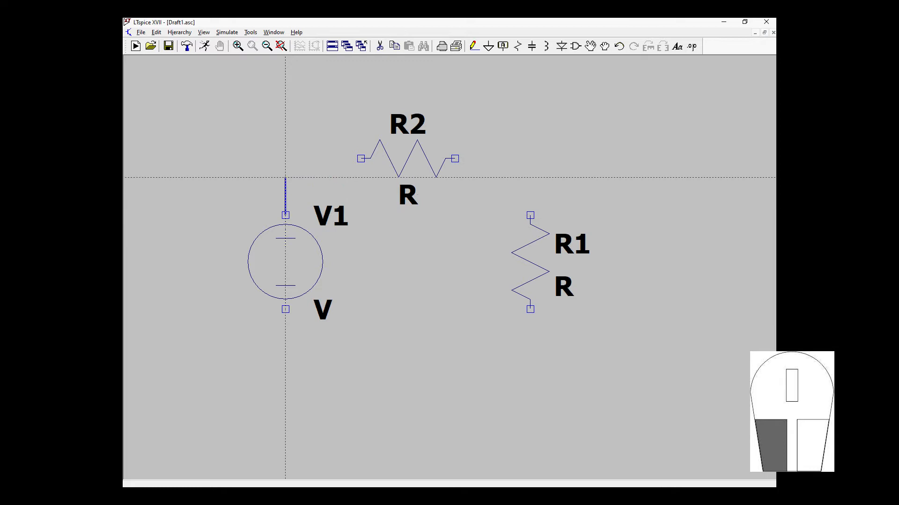
{"action": "left_click", "coordinate": [286, 158]}
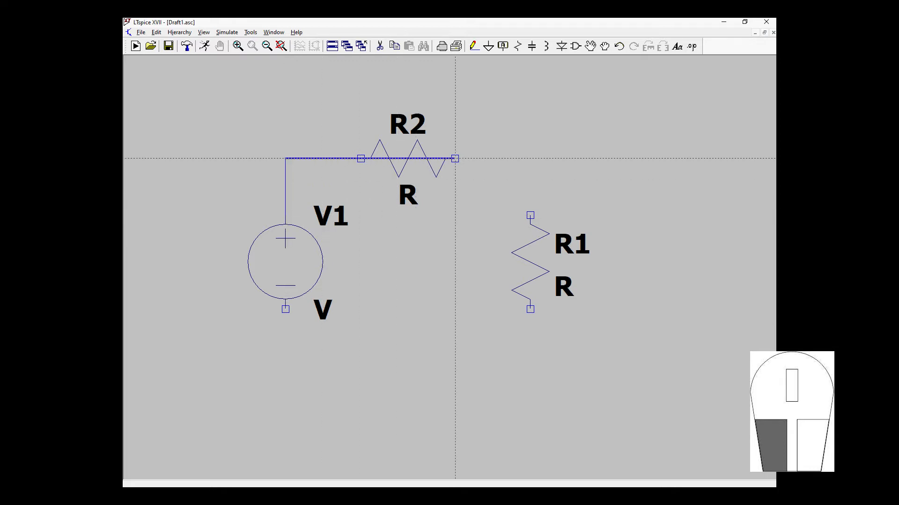
{"action": "left_click", "coordinate": [530, 158]}
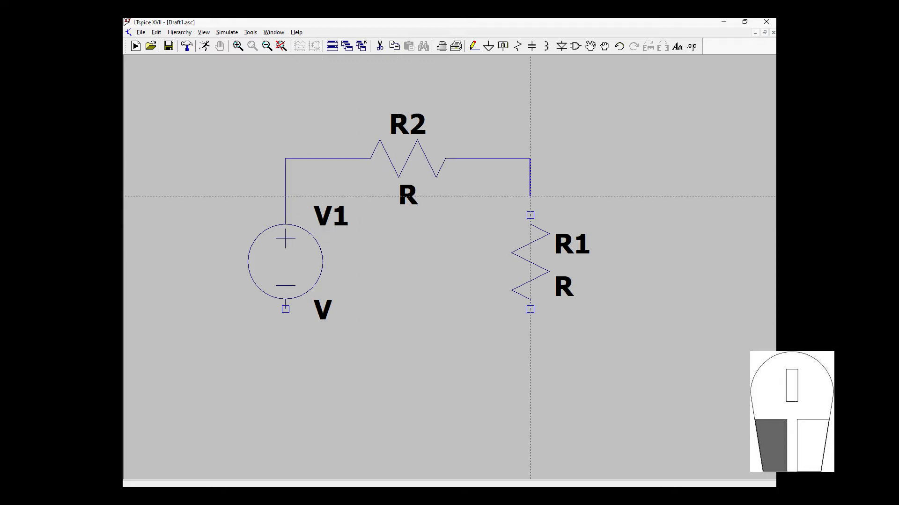
{"action": "left_click", "coordinate": [530, 215]}
{"action": "left_click", "coordinate": [530, 365]}
{"action": "left_click", "coordinate": [285, 309]}
{"action": "key", "text": "Escape"}
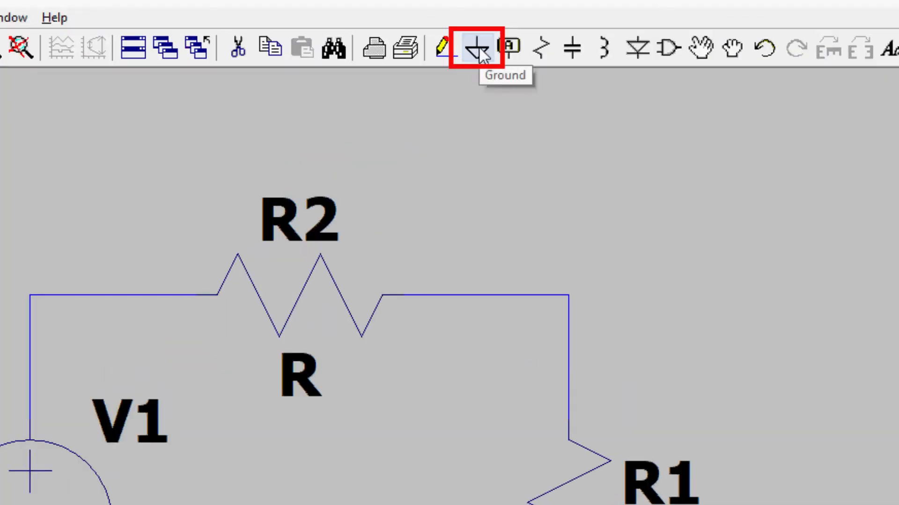
Place a ground symbol below the loop's lower wire and connect it to that wire.
{"action": "left_click", "coordinate": [482, 54]}
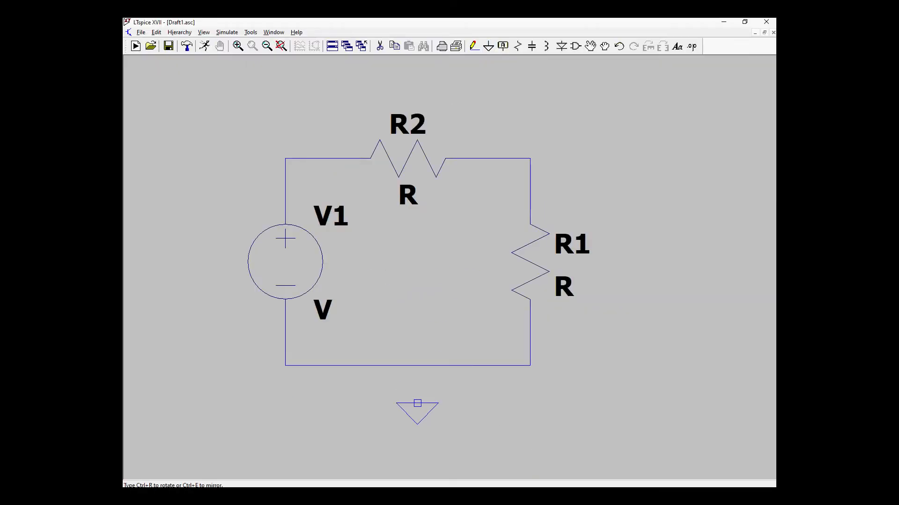
{"action": "left_click", "coordinate": [417, 385]}
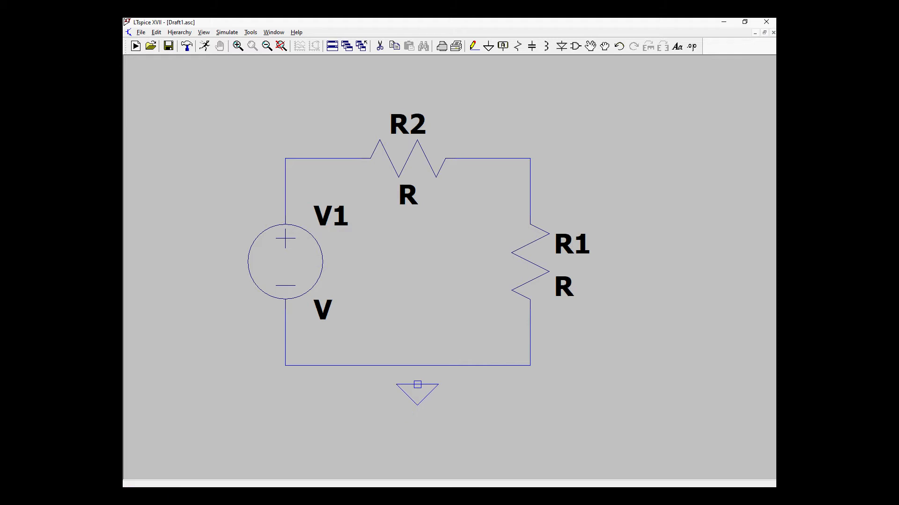
{"action": "right_click", "coordinate": [649, 240]}
{"action": "left_click", "coordinate": [473, 46]}
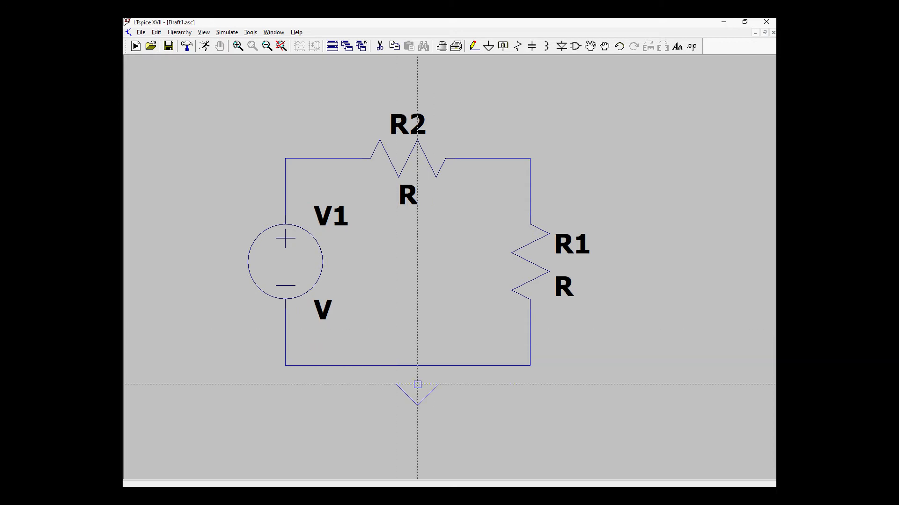
{"action": "left_click", "coordinate": [417, 365]}
{"action": "right_click", "coordinate": [647, 321]}
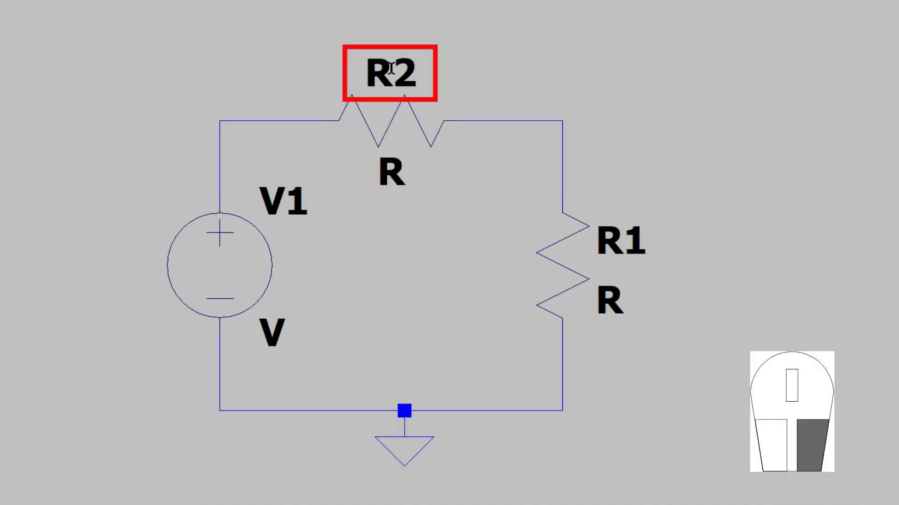
{"action": "right_click", "coordinate": [391, 69]}
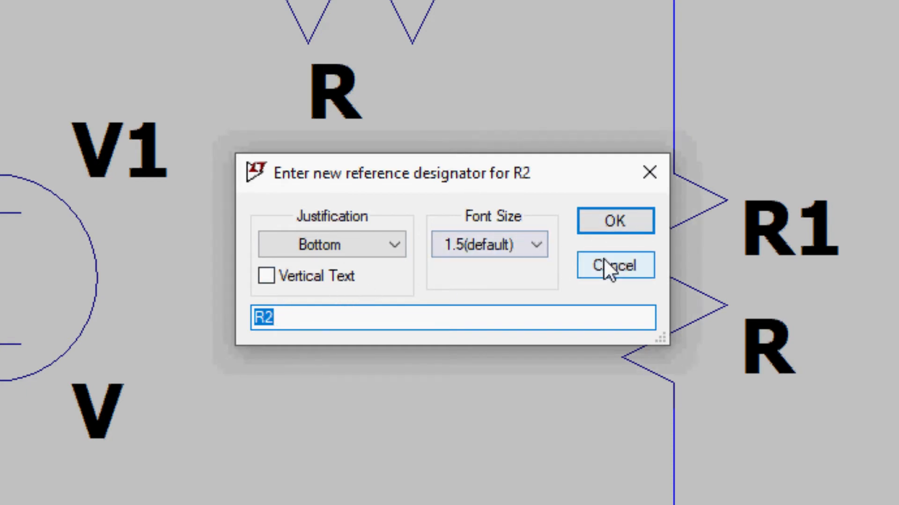
{"action": "left_click", "coordinate": [300, 316]}
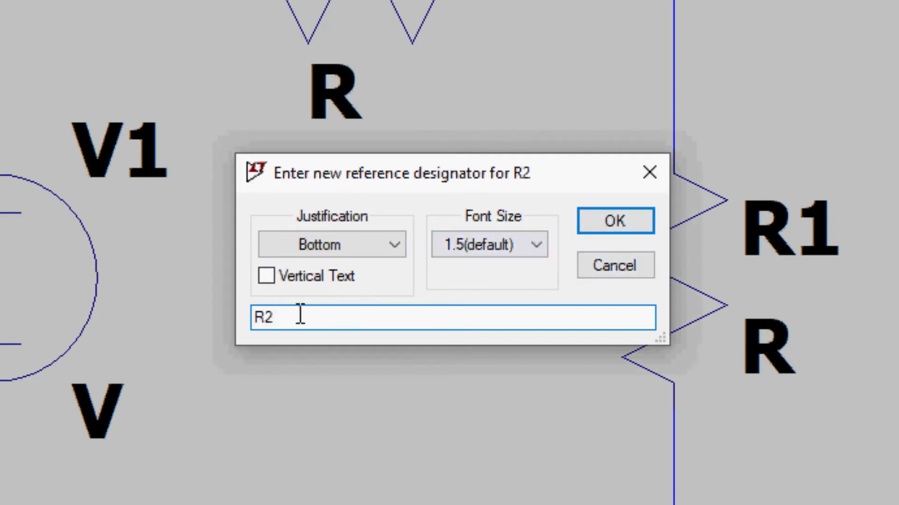
{"action": "left_click", "coordinate": [620, 270]}
Rename the vertical resistor to RL and the horizontal resistor to R1.
{"action": "right_click", "coordinate": [748, 236]}
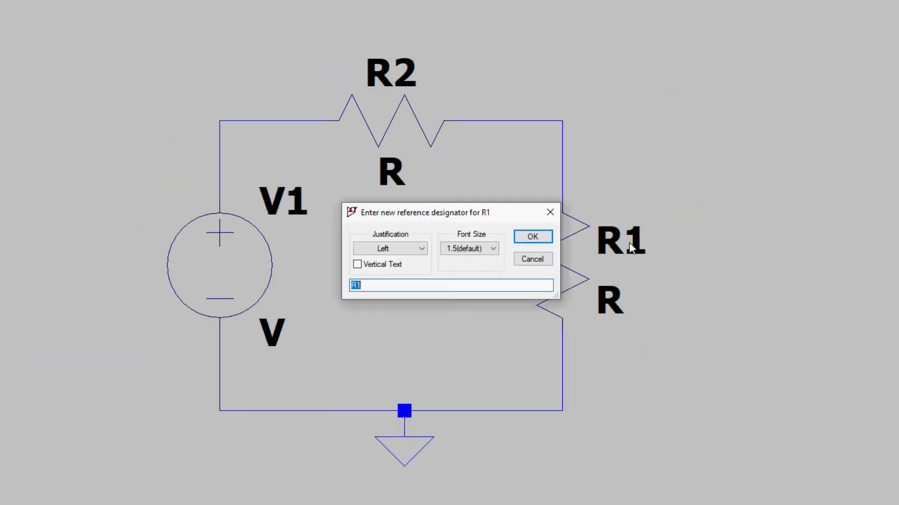
{"action": "left_click", "coordinate": [338, 309]}
{"action": "type", "text": "L"}
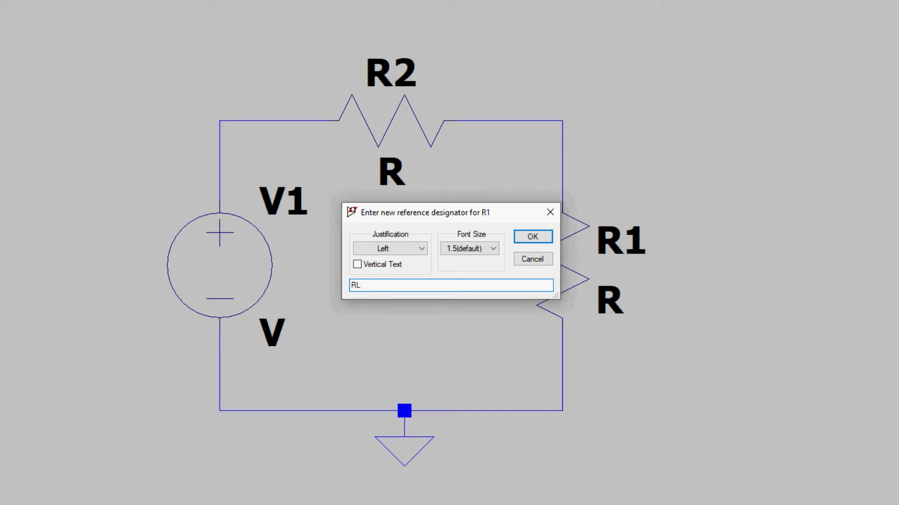
{"action": "left_click", "coordinate": [548, 237]}
{"action": "right_click", "coordinate": [386, 77]}
{"action": "left_click", "coordinate": [368, 286]}
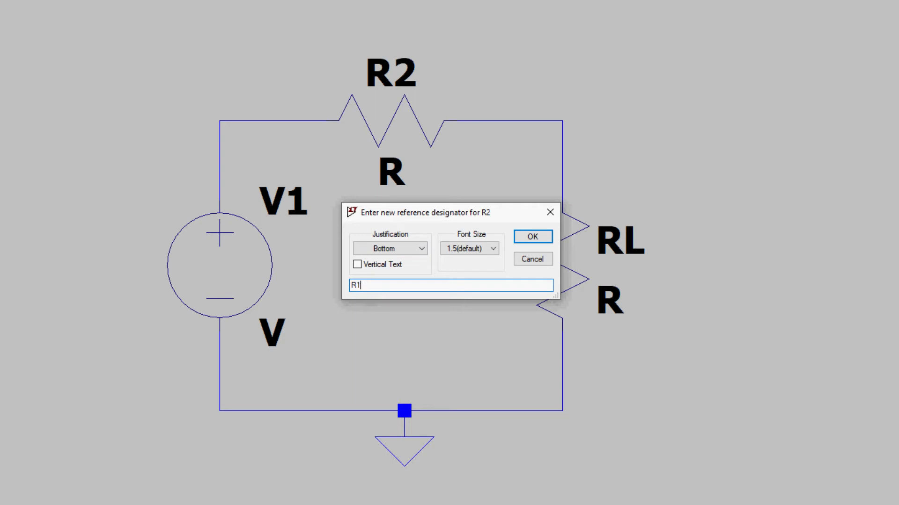
{"action": "type", "text": "1"}
{"action": "left_click", "coordinate": [538, 237]}
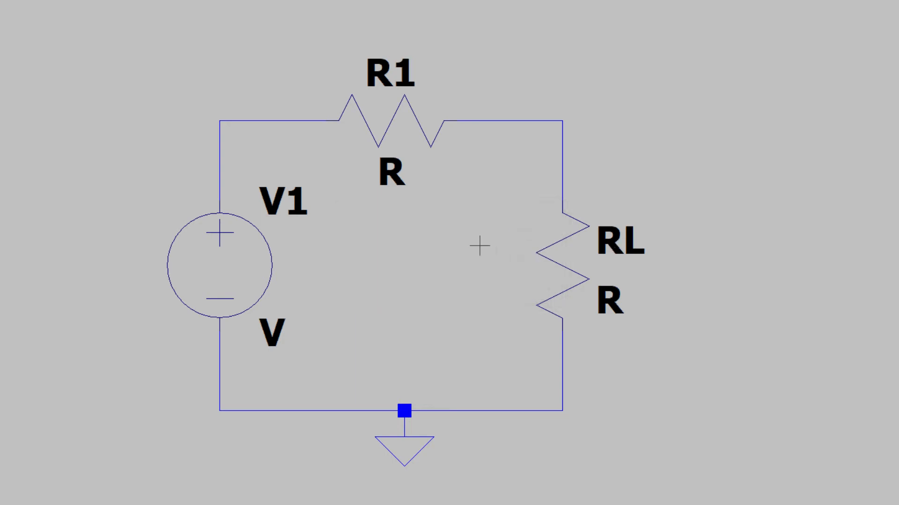
Rename the voltage source to Vg.
{"action": "right_click", "coordinate": [281, 202]}
{"action": "left_click", "coordinate": [363, 285]}
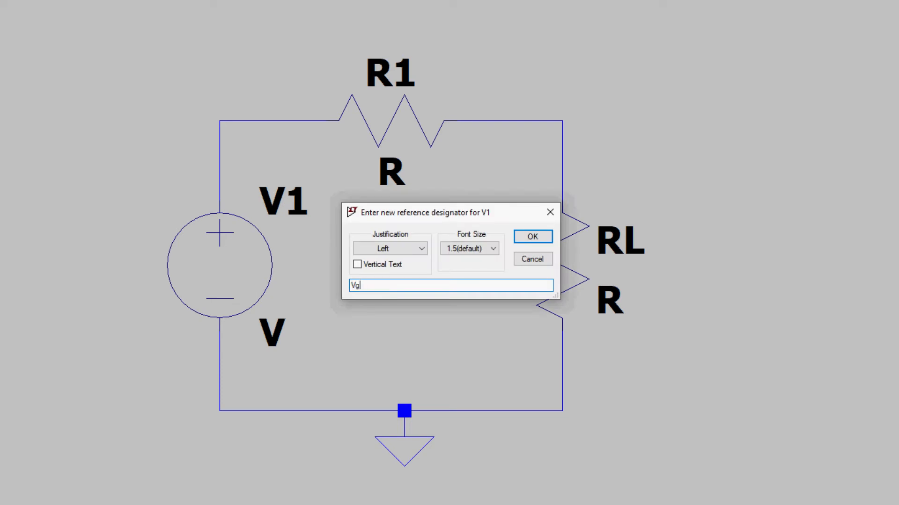
{"action": "type", "text": "g"}
{"action": "left_click", "coordinate": [532, 237]}
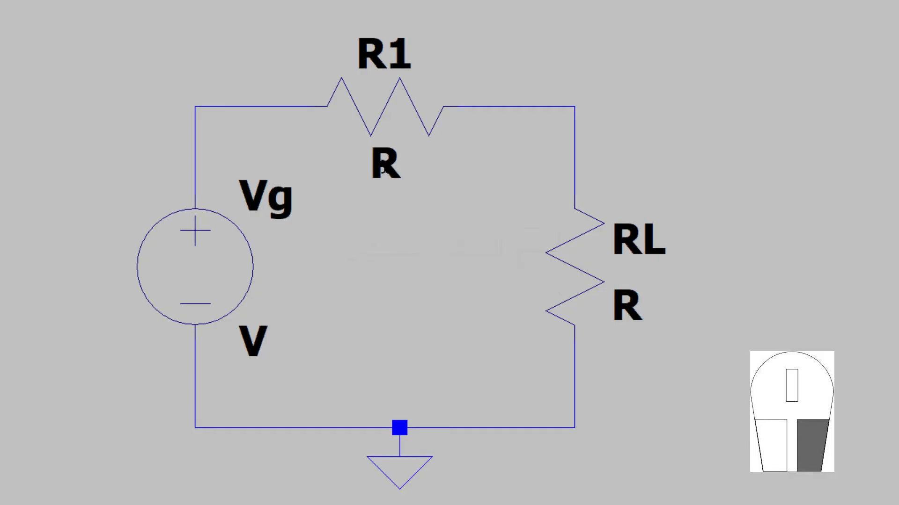
Set the value of resistor R1 to 100 and the value of resistor RL to 0.3k.
{"action": "right_click", "coordinate": [384, 170]}
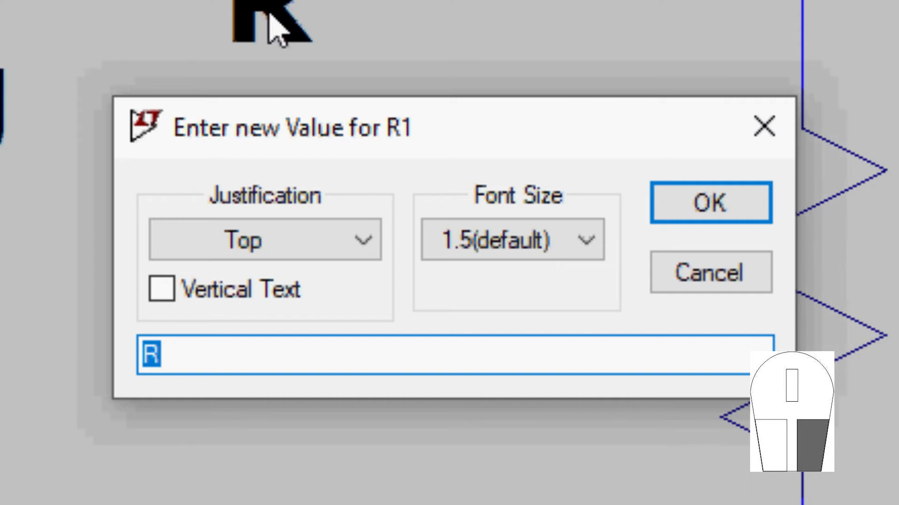
{"action": "type", "text": "100"}
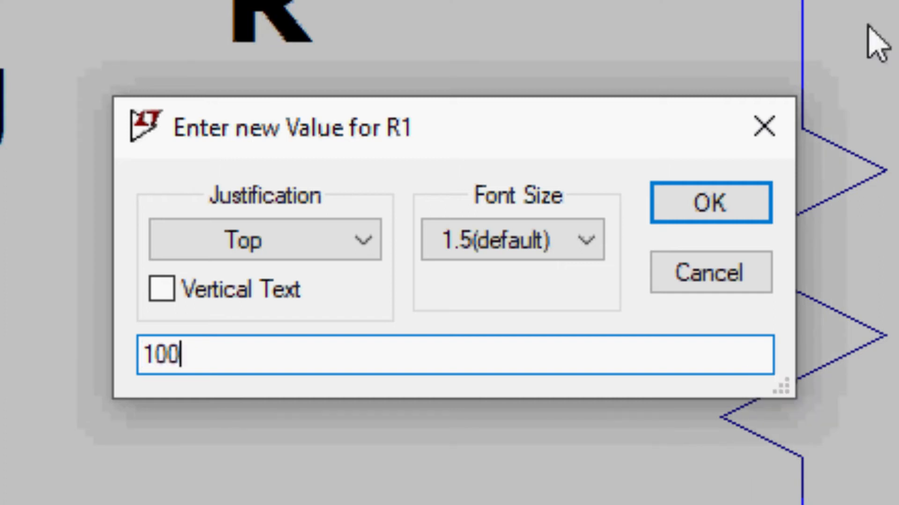
{"action": "left_click", "coordinate": [720, 205]}
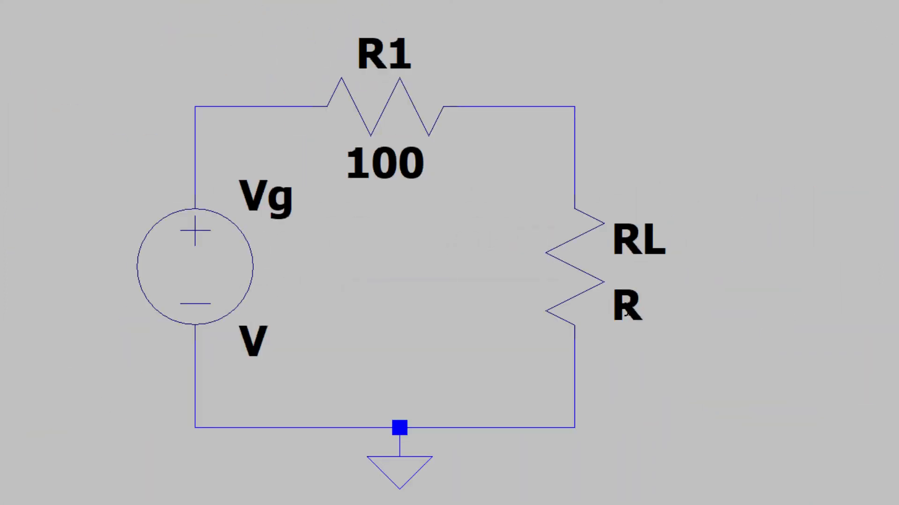
{"action": "right_click", "coordinate": [626, 311]}
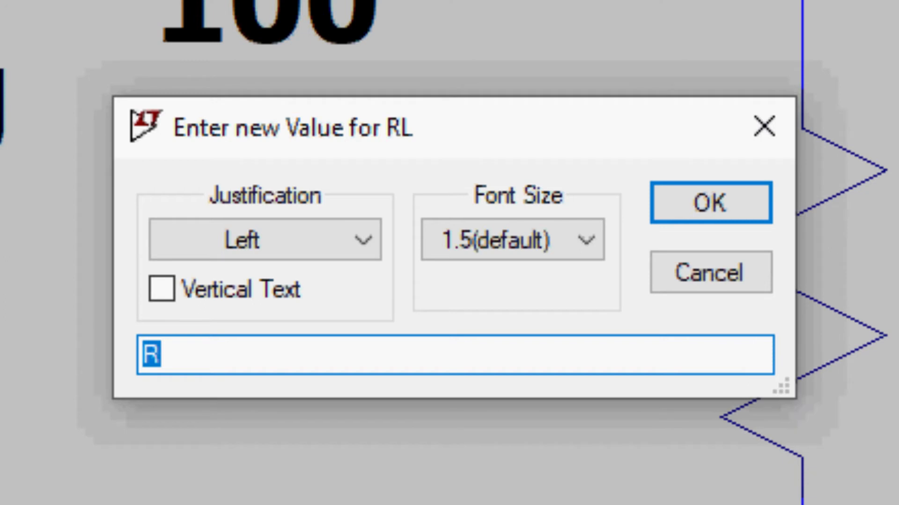
{"action": "type", "text": "0.3"}
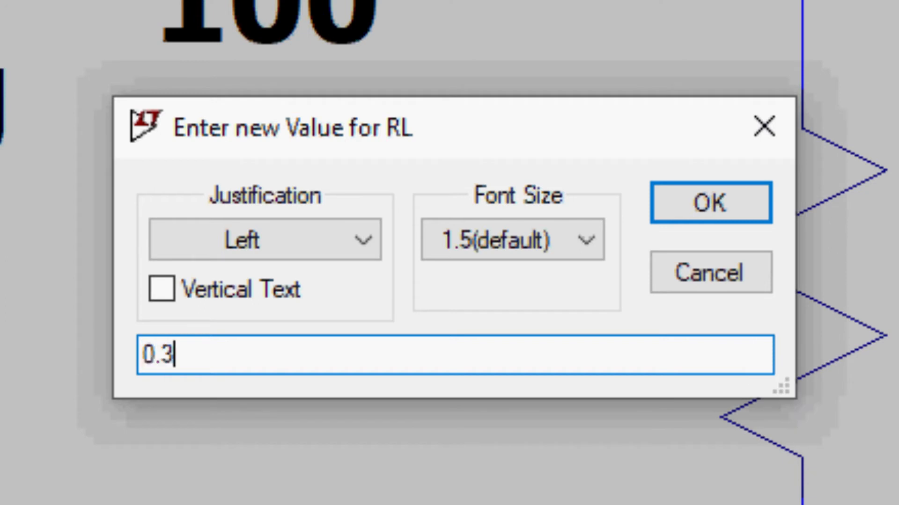
{"action": "type", "text": "k"}
{"action": "left_click", "coordinate": [734, 199]}
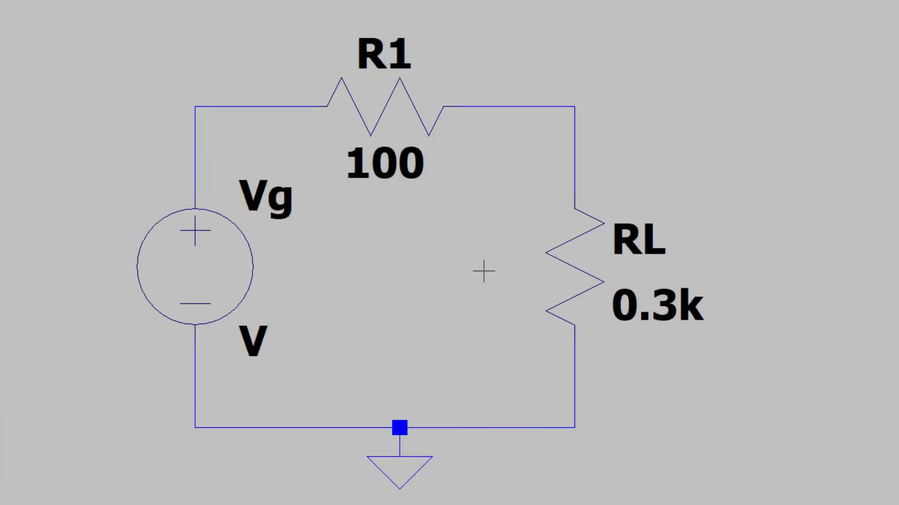
Make the source Vg a SINE function with a DC offset of 0 V, an amplitude of 5 V and a frequency of 1k Hz.
{"action": "right_click", "coordinate": [218, 270]}
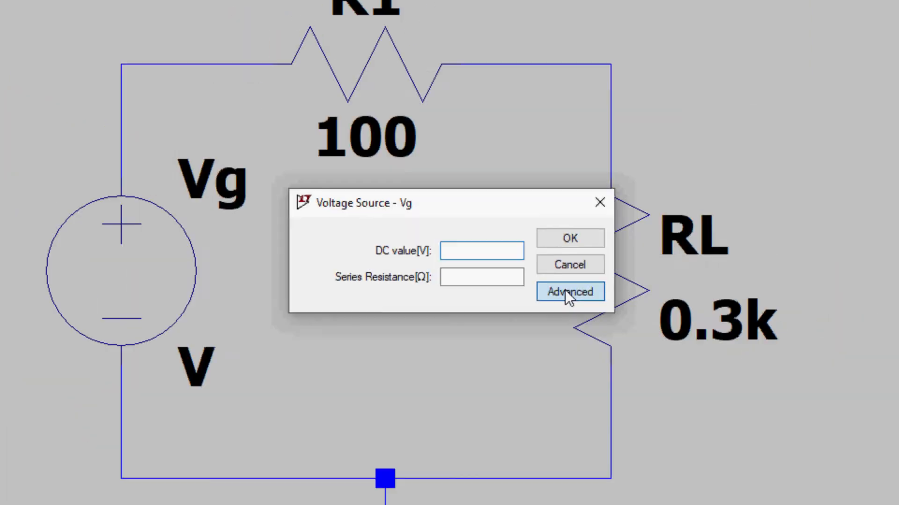
{"action": "left_click", "coordinate": [565, 290]}
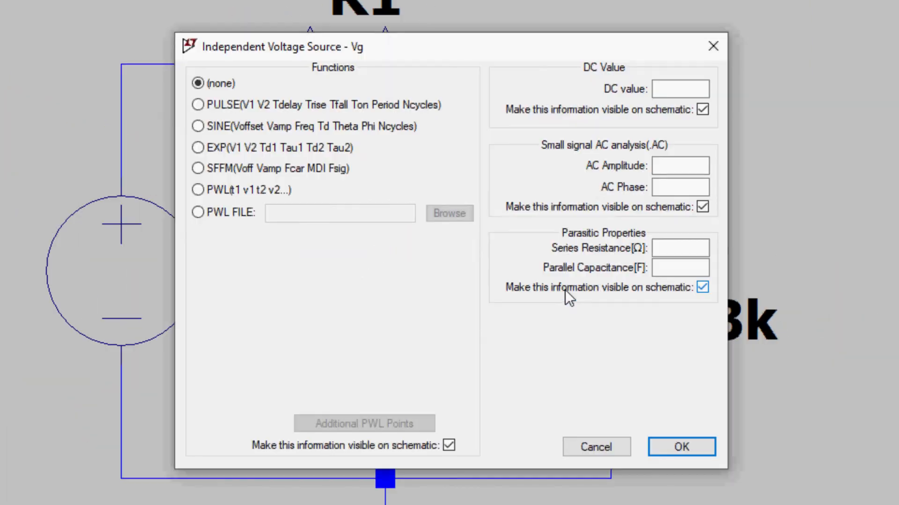
{"action": "left_click", "coordinate": [197, 126]}
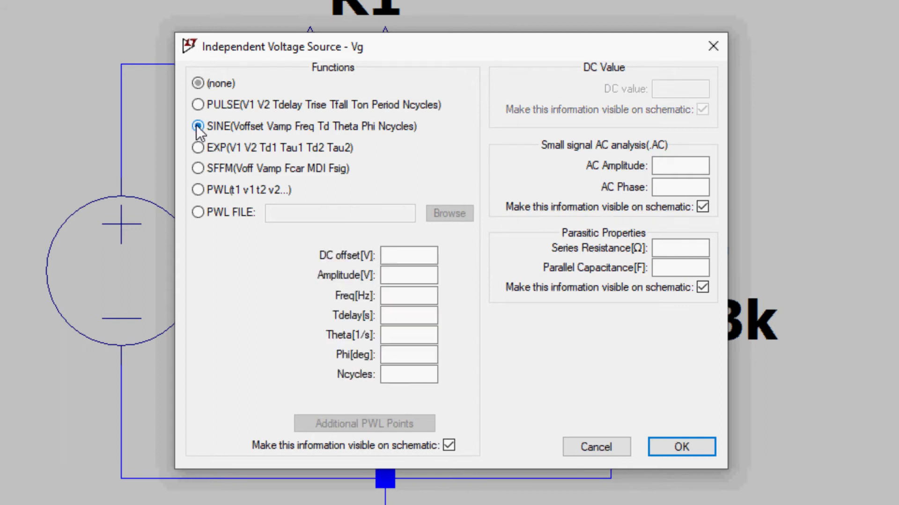
{"action": "left_click", "coordinate": [409, 255]}
{"action": "type", "text": "0"}
{"action": "left_click", "coordinate": [409, 277]}
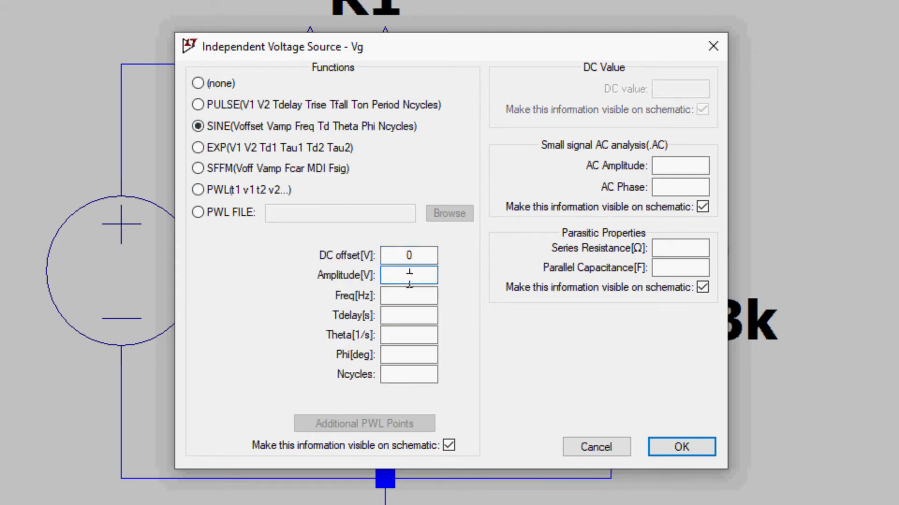
{"action": "type", "text": "5"}
{"action": "left_click", "coordinate": [408, 295]}
{"action": "type", "text": "1k"}
Set Vg's Tdelay, Theta and Phi to 0 and Ncycles to 3, and apply the source settings.
{"action": "left_click", "coordinate": [411, 316]}
{"action": "type", "text": "0"}
{"action": "left_click", "coordinate": [412, 335]}
{"action": "type", "text": "0"}
{"action": "left_click", "coordinate": [412, 355]}
{"action": "type", "text": "0"}
{"action": "left_click", "coordinate": [411, 375]}
{"action": "type", "text": "3"}
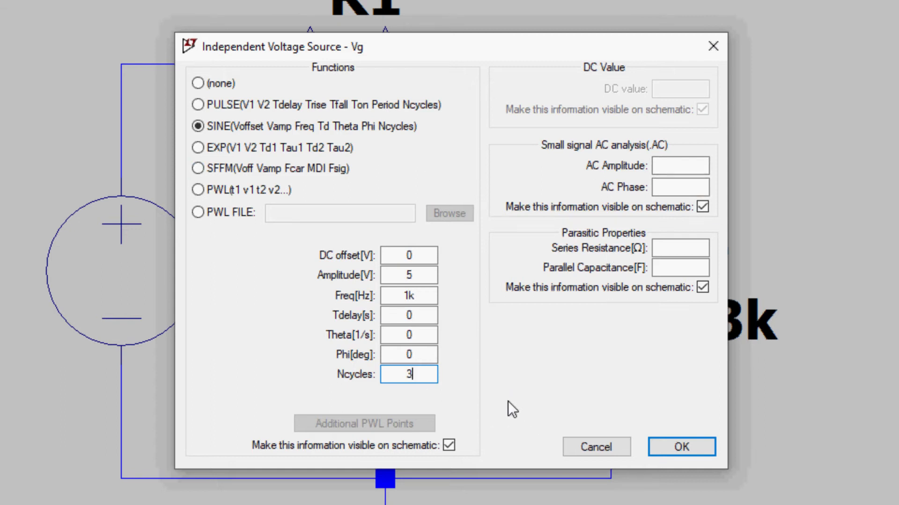
{"action": "left_click", "coordinate": [678, 447]}
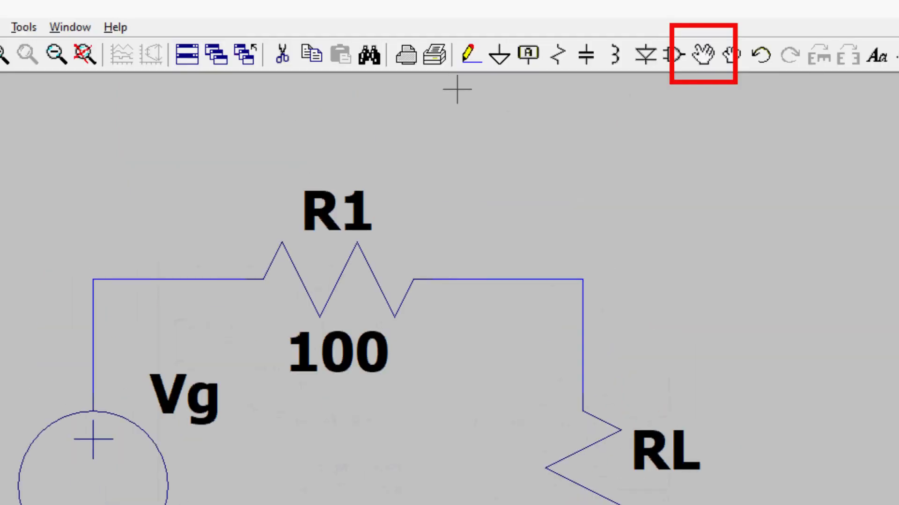
Move Vg's SINE value text off the circuit to the free space below the ground symbol.
{"action": "left_click", "coordinate": [703, 54]}
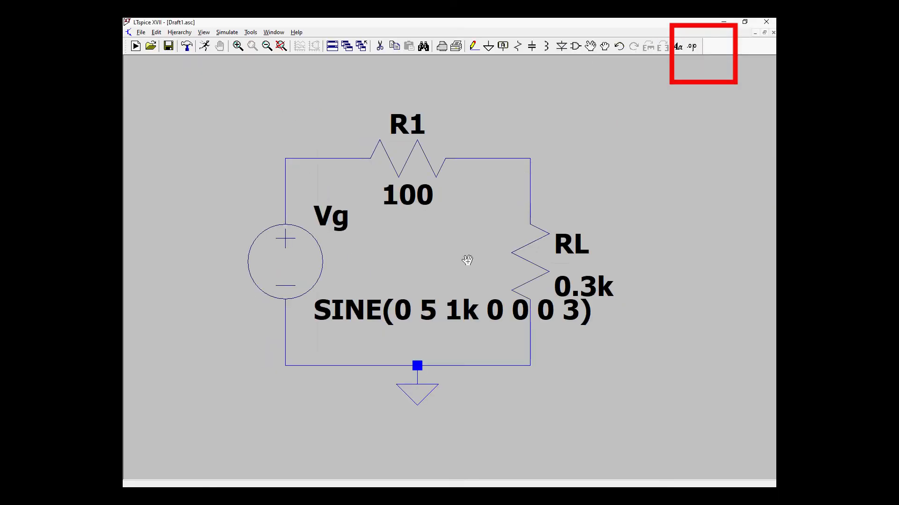
{"action": "left_click", "coordinate": [417, 312]}
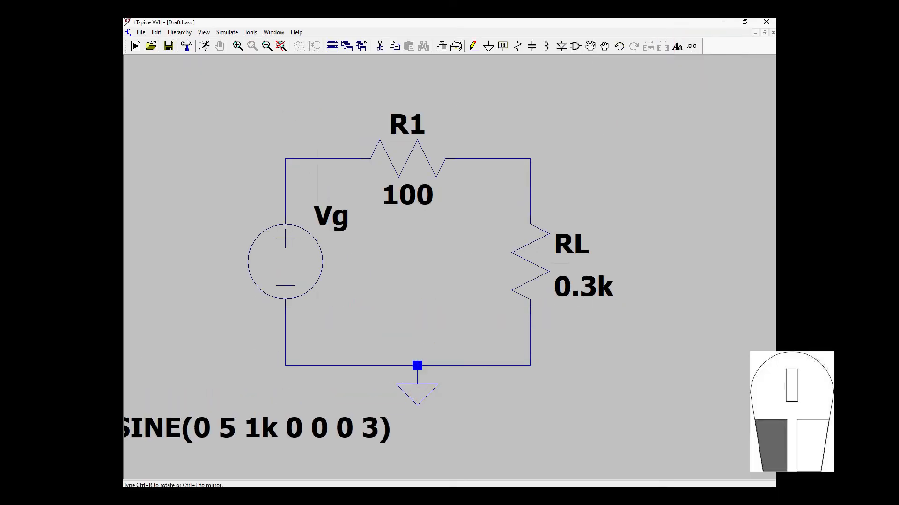
{"action": "left_click", "coordinate": [182, 430]}
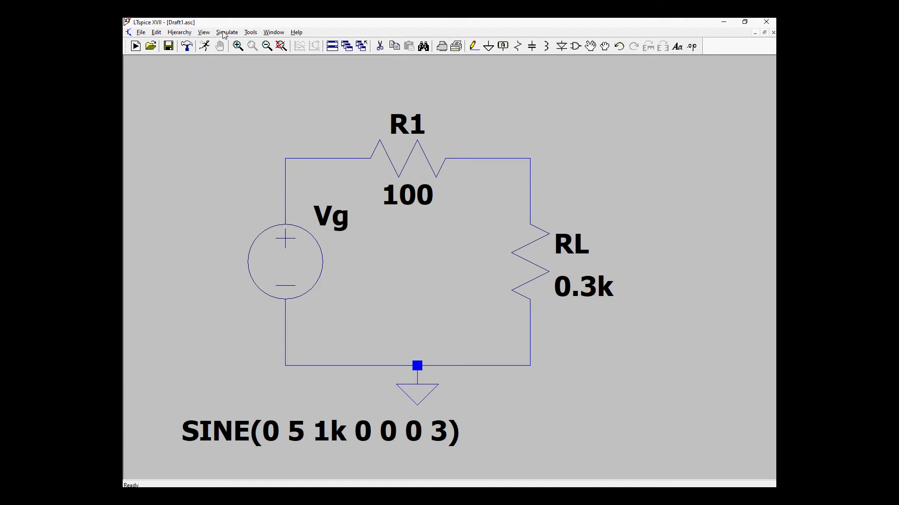
Set up a transient analysis with a stop time of 3m and place its directive below the SINE text.
{"action": "left_click", "coordinate": [225, 32]}
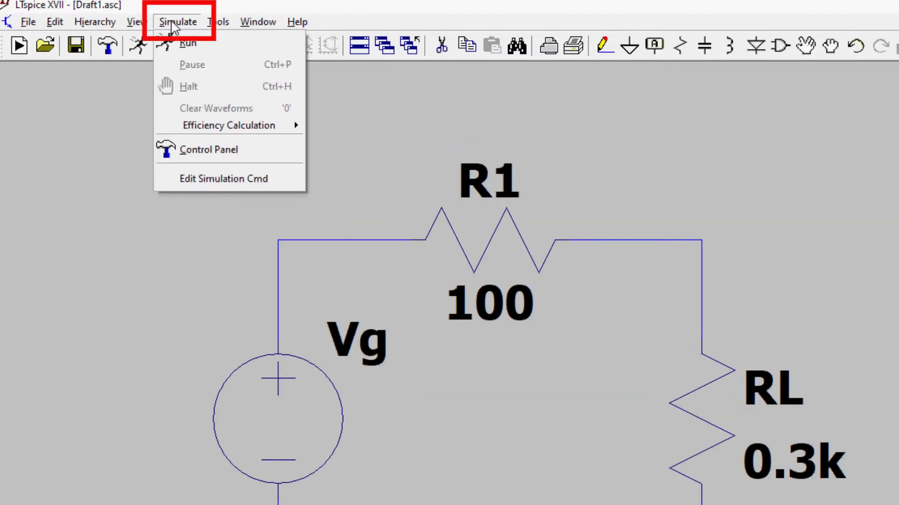
{"action": "left_click", "coordinate": [187, 179]}
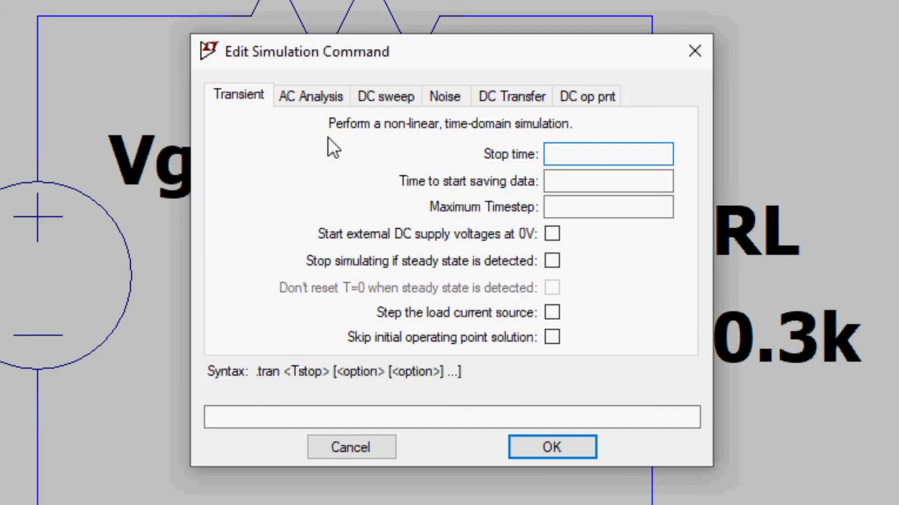
{"action": "left_click", "coordinate": [295, 97]}
{"action": "left_click", "coordinate": [383, 94]}
{"action": "left_click", "coordinate": [258, 99]}
{"action": "type", "text": "3m"}
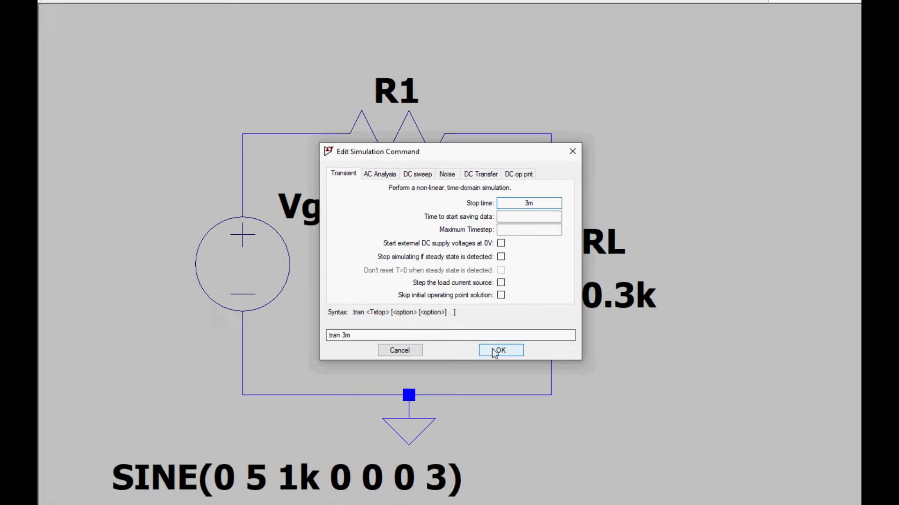
{"action": "left_click", "coordinate": [552, 447]}
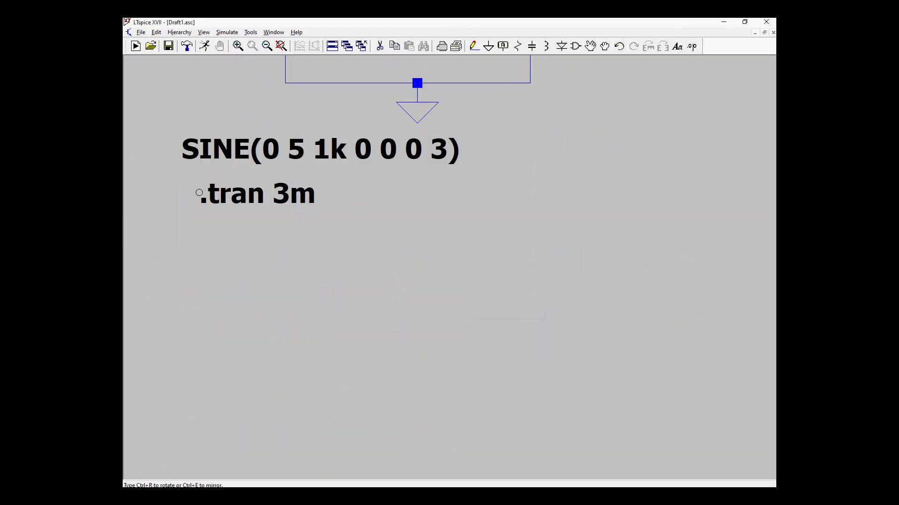
{"action": "left_click", "coordinate": [415, 411]}
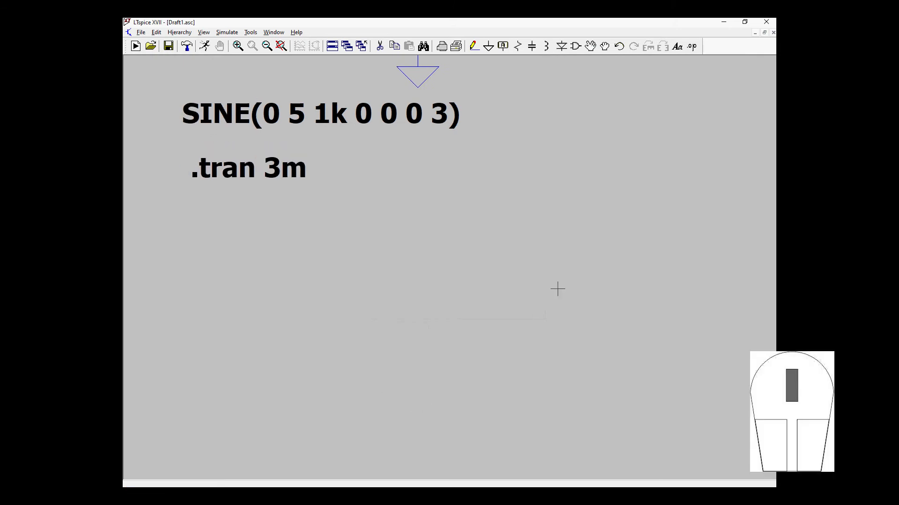
Run the simulation and plot the node voltages on the wire between R1 and RL and the wire between Vg and R1.
{"action": "left_click_drag", "start_coordinate": [528, 209], "coordinate": [543, 287]}
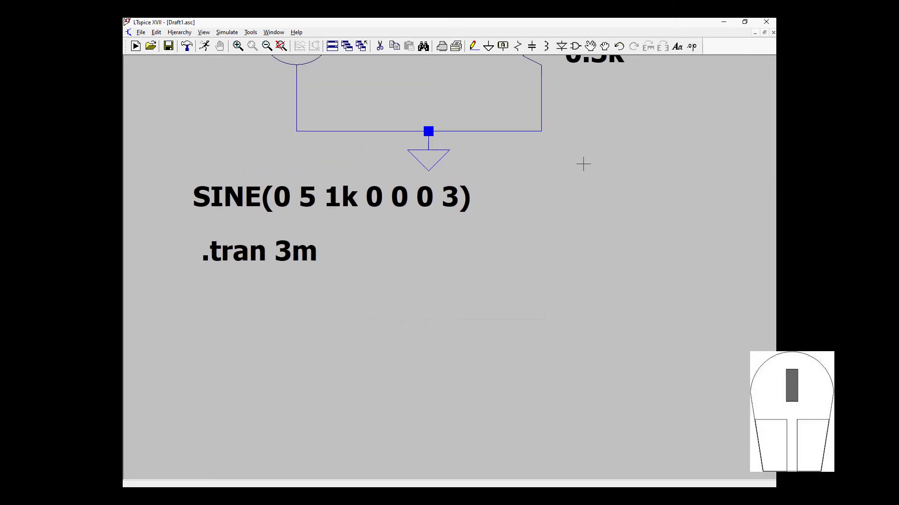
{"action": "left_click_drag", "start_coordinate": [583, 164], "coordinate": [564, 338]}
{"action": "scroll", "coordinate": [595, 315], "scroll_direction": "down", "scroll_amount": 2}
{"action": "scroll", "coordinate": [598, 311], "scroll_direction": "down", "scroll_amount": 1}
{"action": "left_click_drag", "start_coordinate": [673, 197], "coordinate": [652, 231]}
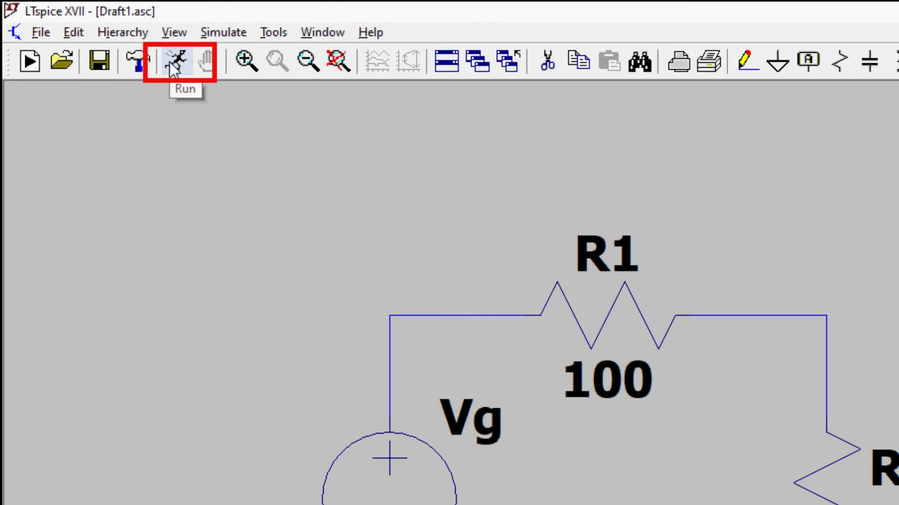
{"action": "left_click", "coordinate": [173, 65]}
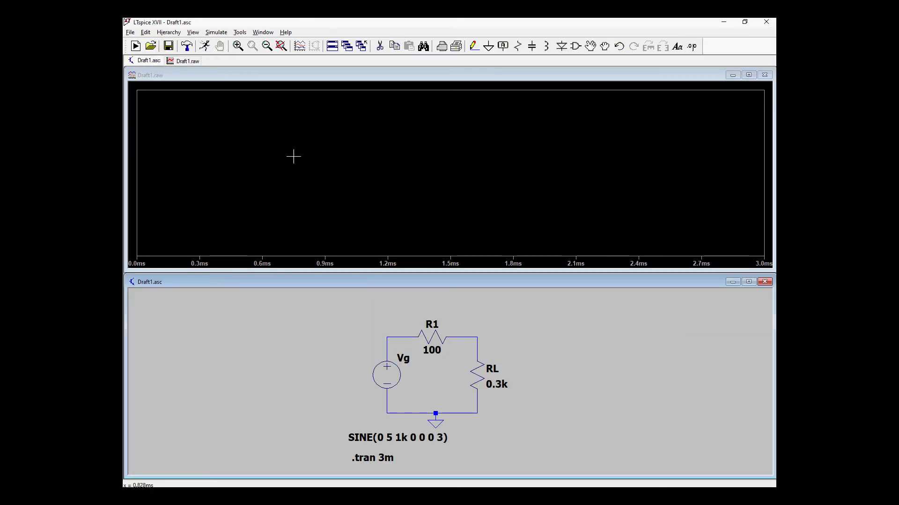
{"action": "left_click", "coordinate": [463, 334]}
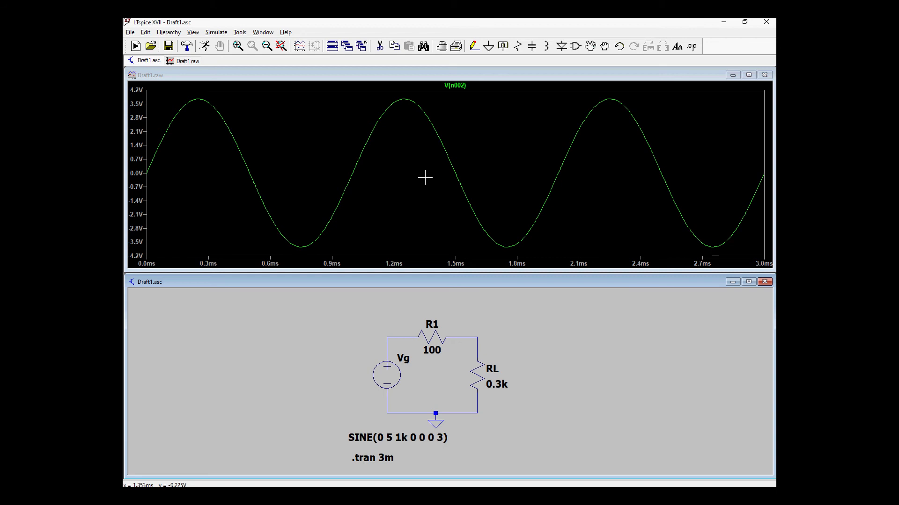
{"action": "left_click", "coordinate": [401, 336]}
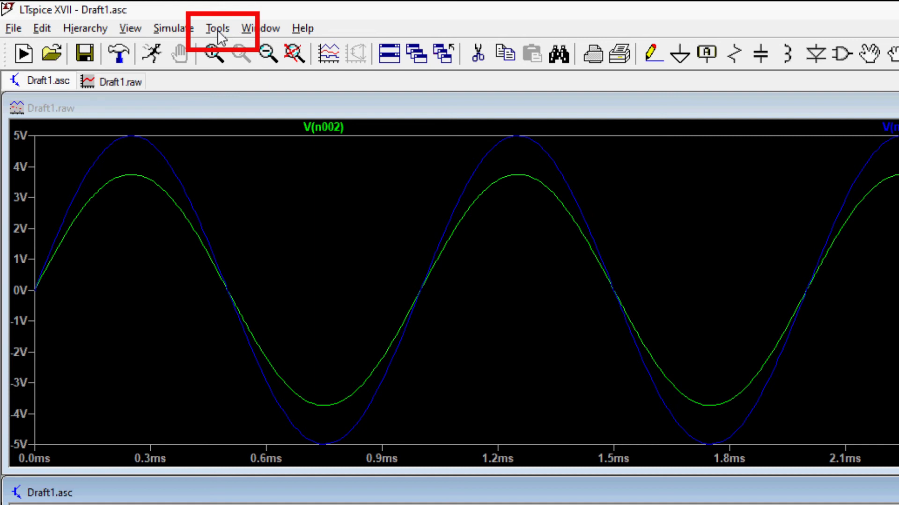
Set both the data trace width and the cursor width of the waveform display to 2.
{"action": "left_click", "coordinate": [239, 32]}
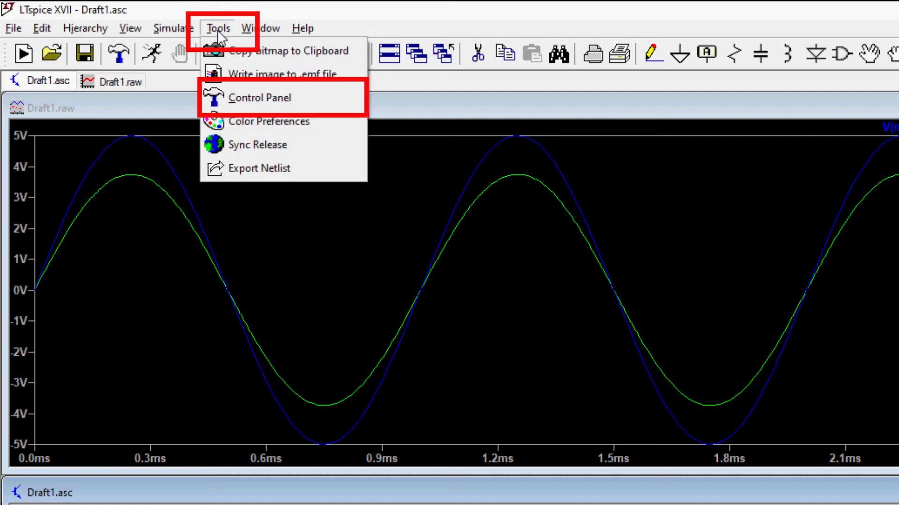
{"action": "left_click", "coordinate": [255, 99]}
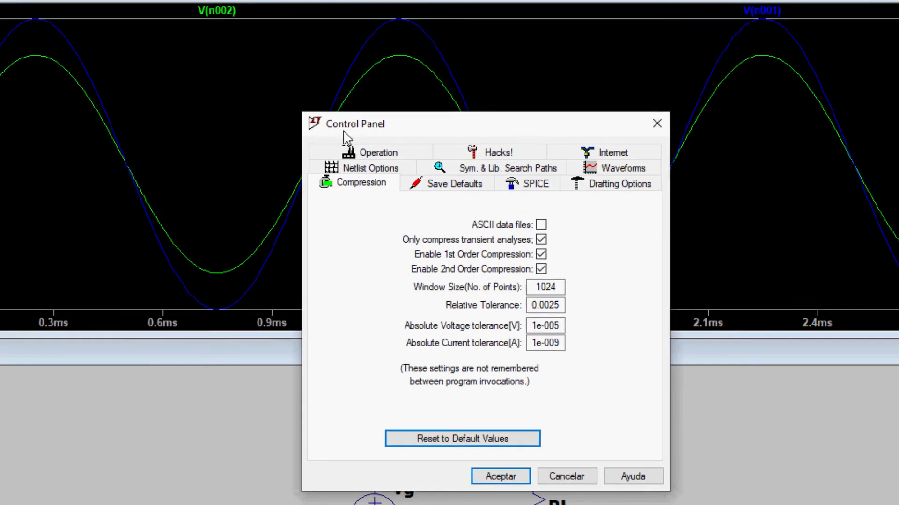
{"action": "left_click", "coordinate": [629, 151]}
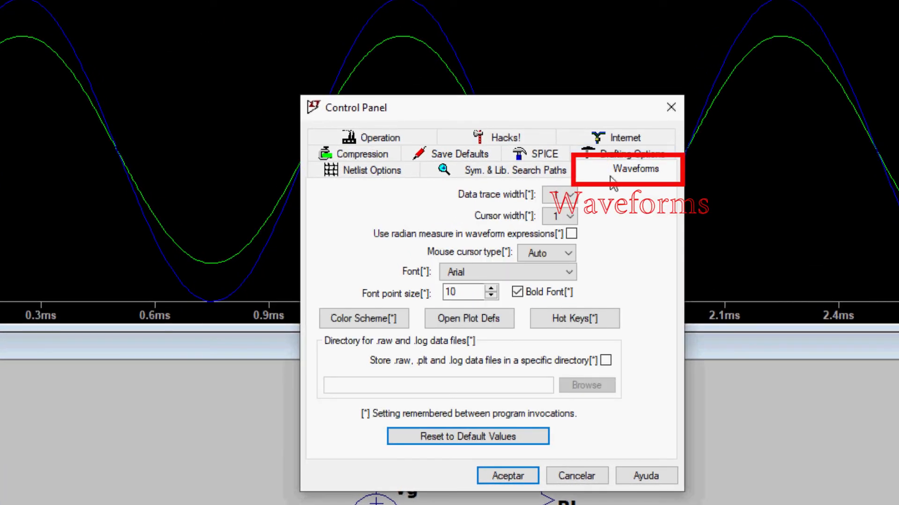
{"action": "left_click", "coordinate": [560, 195]}
{"action": "left_click", "coordinate": [564, 221]}
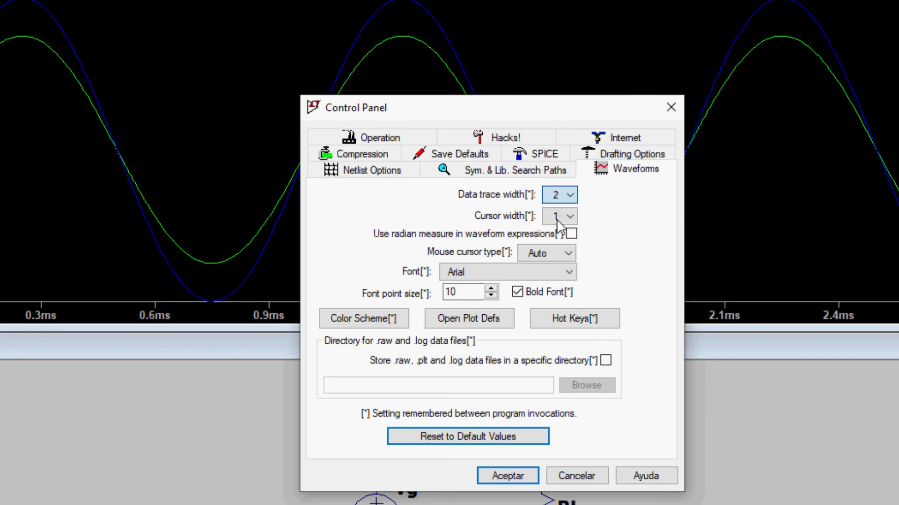
{"action": "left_click", "coordinate": [570, 216]}
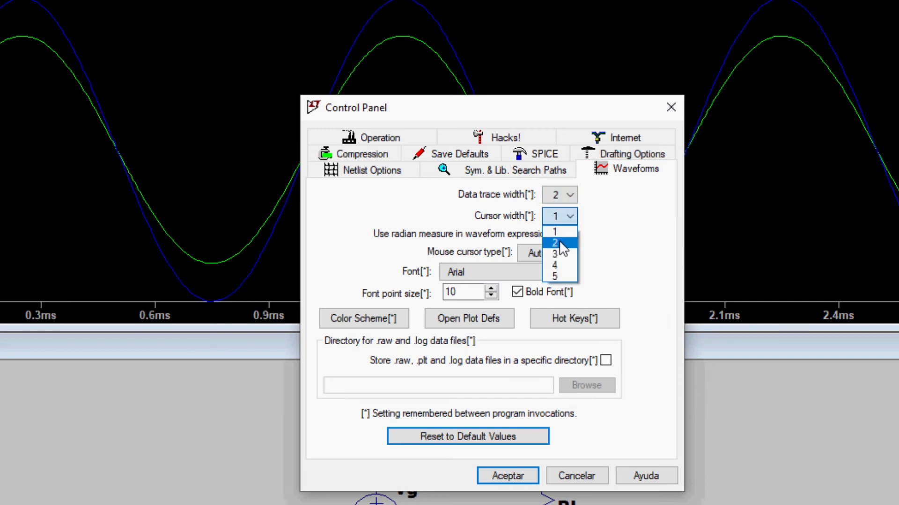
{"action": "left_click", "coordinate": [561, 240]}
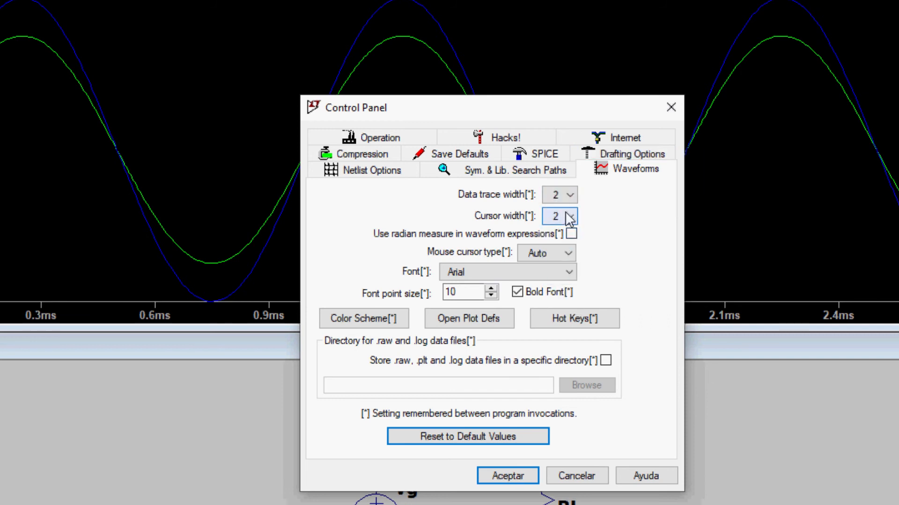
{"action": "left_click", "coordinate": [516, 475]}
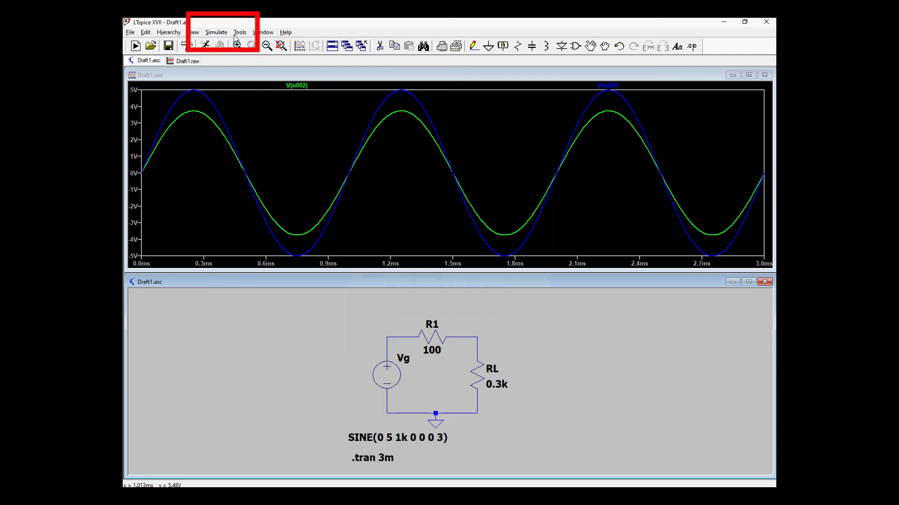
Change the waveform background color to white with red, green and blue at 255, and acknowledge the cursor notice.
{"action": "left_click", "coordinate": [239, 33]}
{"action": "left_click", "coordinate": [260, 70]}
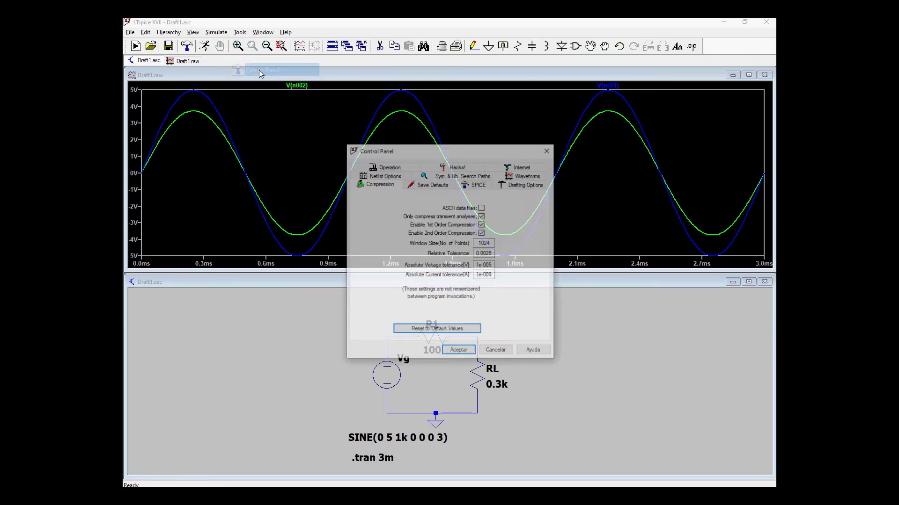
{"action": "left_click", "coordinate": [621, 152]}
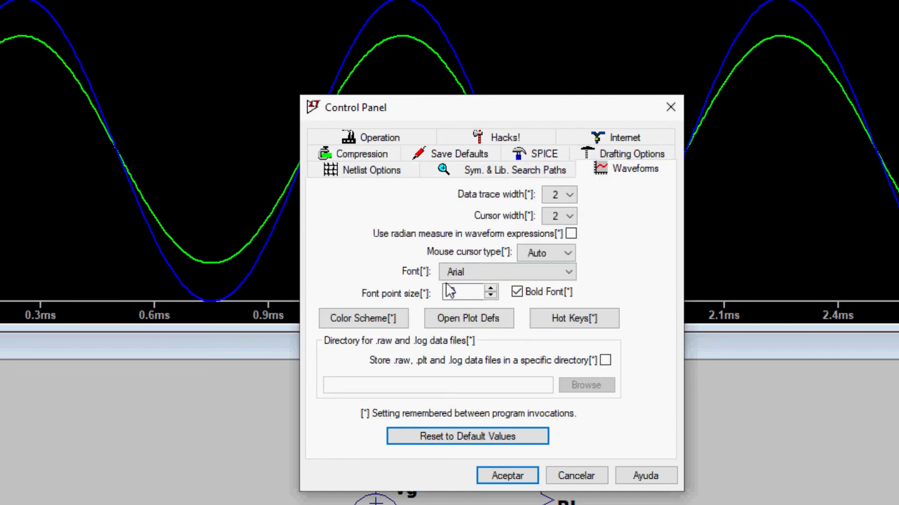
{"action": "left_click", "coordinate": [367, 320]}
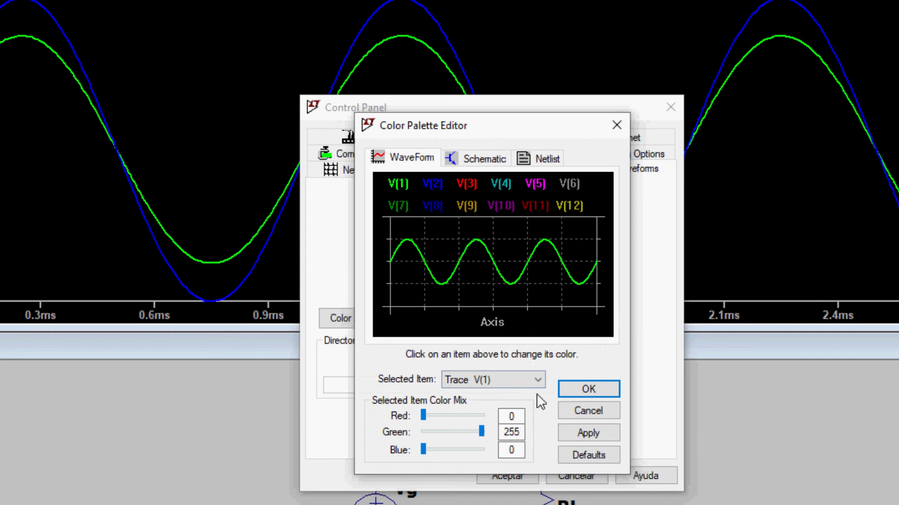
{"action": "left_click", "coordinate": [538, 380]}
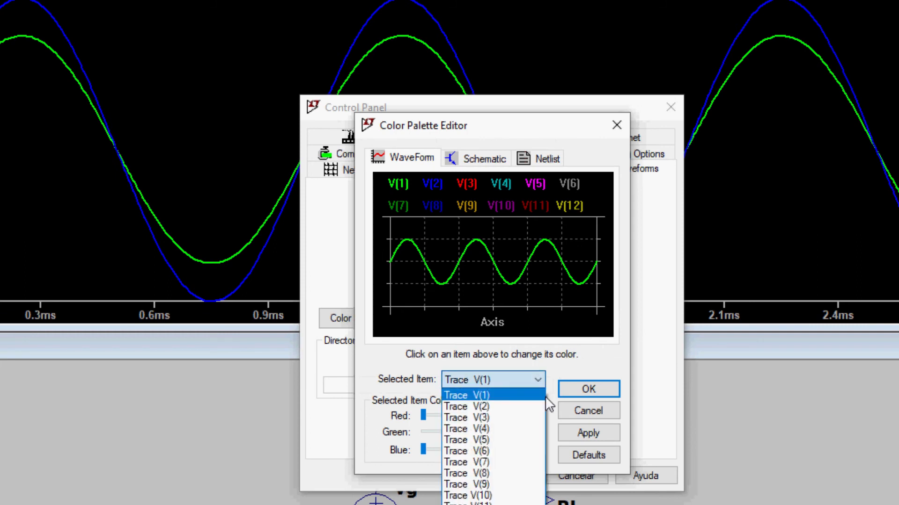
{"action": "left_click", "coordinate": [473, 504]}
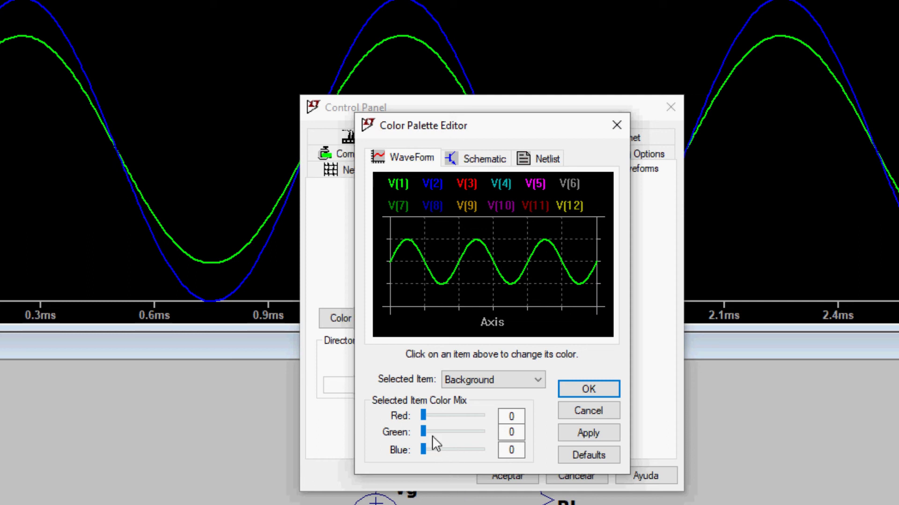
{"action": "left_click_drag", "start_coordinate": [423, 415], "coordinate": [482, 415]}
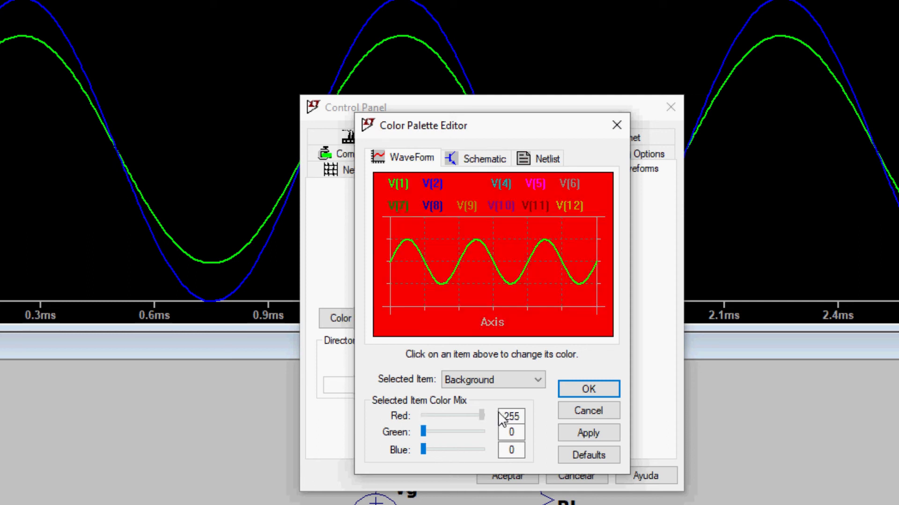
{"action": "left_click_drag", "start_coordinate": [423, 432], "coordinate": [483, 432]}
{"action": "left_click_drag", "start_coordinate": [423, 450], "coordinate": [492, 450]}
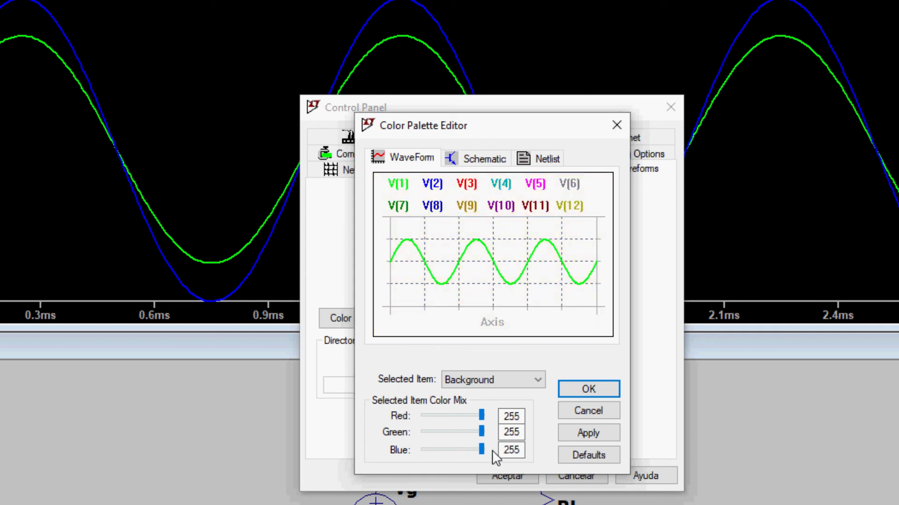
{"action": "left_click", "coordinate": [598, 386]}
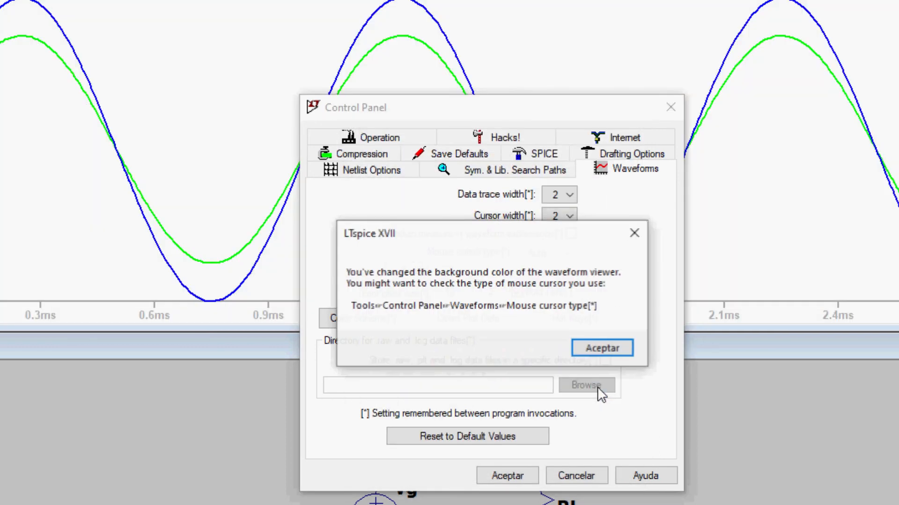
{"action": "left_click", "coordinate": [600, 346]}
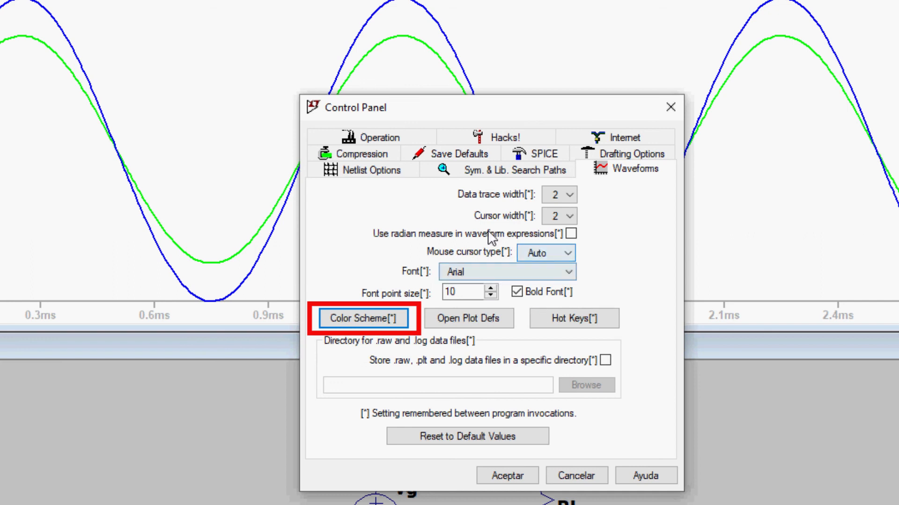
Recolor waveform trace V(1) dark blue, with red and green at 0 and blue at a medium level.
{"action": "left_click", "coordinate": [367, 318]}
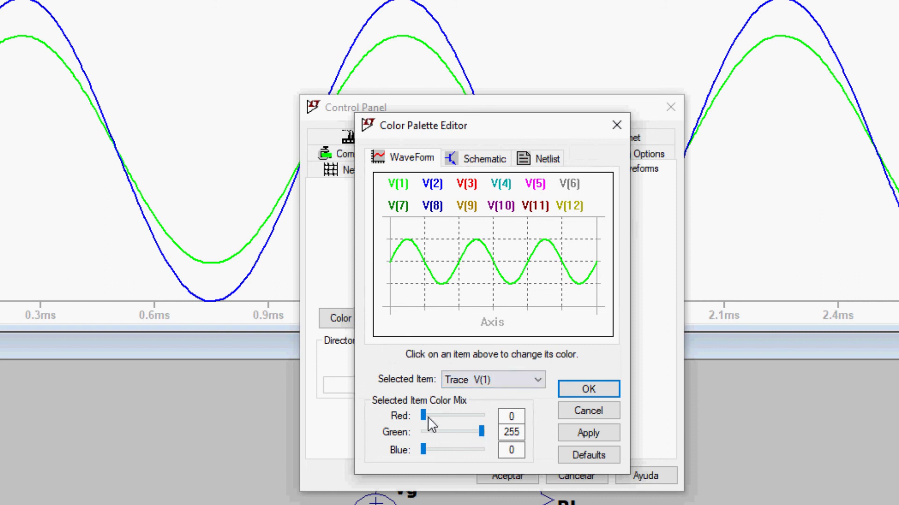
{"action": "left_click_drag", "start_coordinate": [422, 414], "coordinate": [465, 415]}
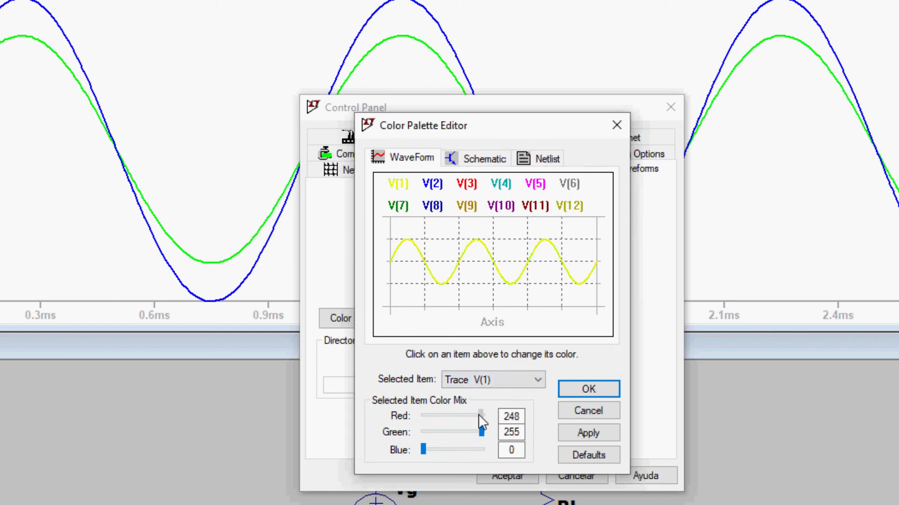
{"action": "mouse_move", "coordinate": [427, 452]}
{"action": "left_mouse_down"}
{"action": "mouse_move", "coordinate": [488, 448]}
{"action": "mouse_move", "coordinate": [475, 457]}
{"action": "mouse_move", "coordinate": [427, 458]}
{"action": "left_mouse_up"}
{"action": "left_click_drag", "start_coordinate": [481, 416], "coordinate": [424, 416]}
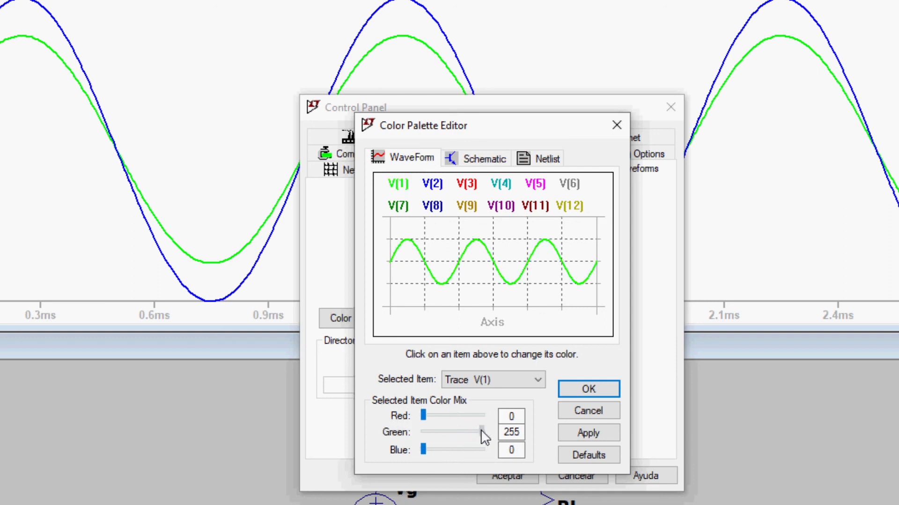
{"action": "left_click_drag", "start_coordinate": [482, 431], "coordinate": [420, 438]}
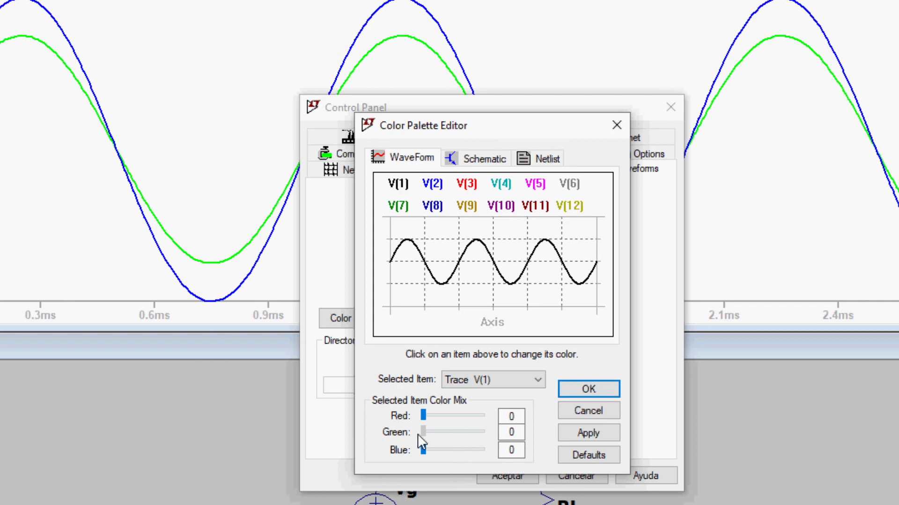
{"action": "left_click_drag", "start_coordinate": [424, 450], "coordinate": [460, 451]}
{"action": "left_click", "coordinate": [599, 390]}
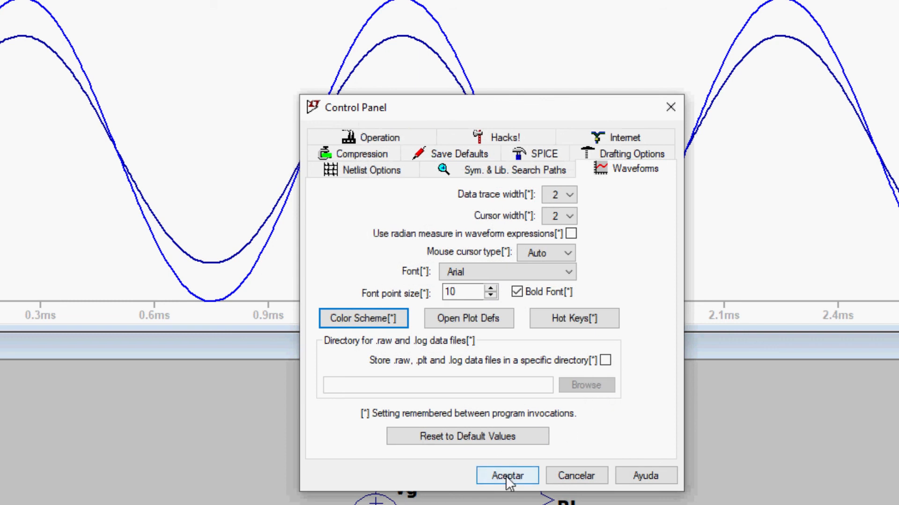
Recolor waveform trace V(2) purple, with red 128, green 0 and blue 128, and accept the Control Panel settings.
{"action": "left_click", "coordinate": [370, 320]}
{"action": "left_click", "coordinate": [500, 208]}
{"action": "left_click", "coordinate": [433, 185]}
{"action": "left_click_drag", "start_coordinate": [519, 420], "coordinate": [503, 419]}
{"action": "type", "text": "128"}
{"action": "double_click", "coordinate": [501, 451]}
{"action": "type", "text": "128"}
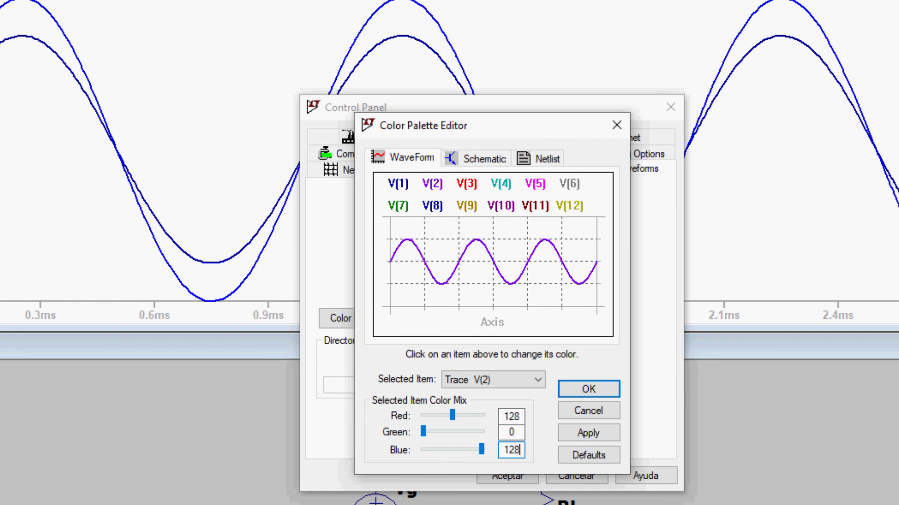
{"action": "left_click", "coordinate": [586, 390]}
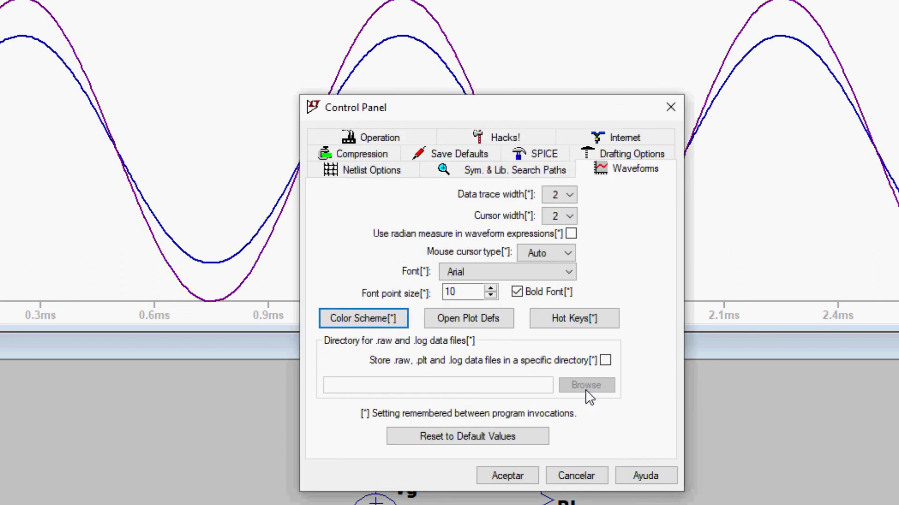
{"action": "left_click", "coordinate": [507, 476]}
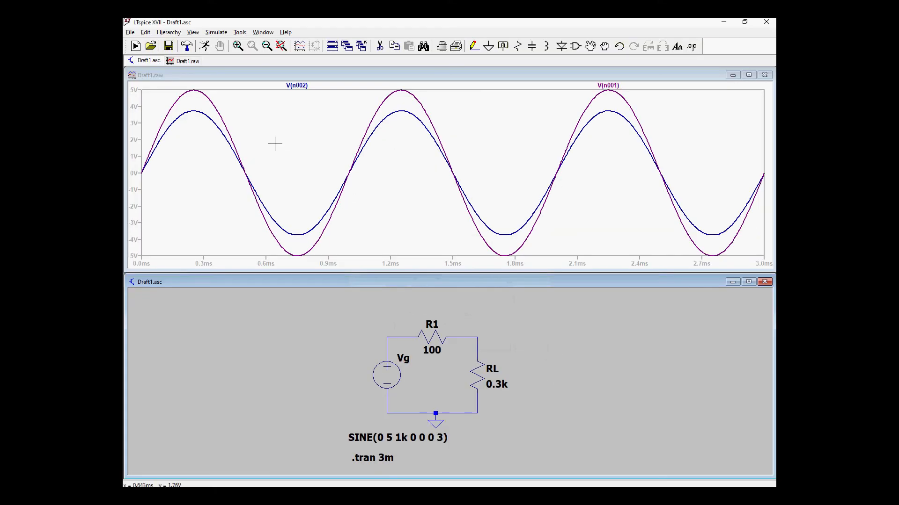
Turn on the grid in the waveform plot.
{"action": "right_click", "coordinate": [275, 144]}
{"action": "mouse_move", "coordinate": [298, 177]}
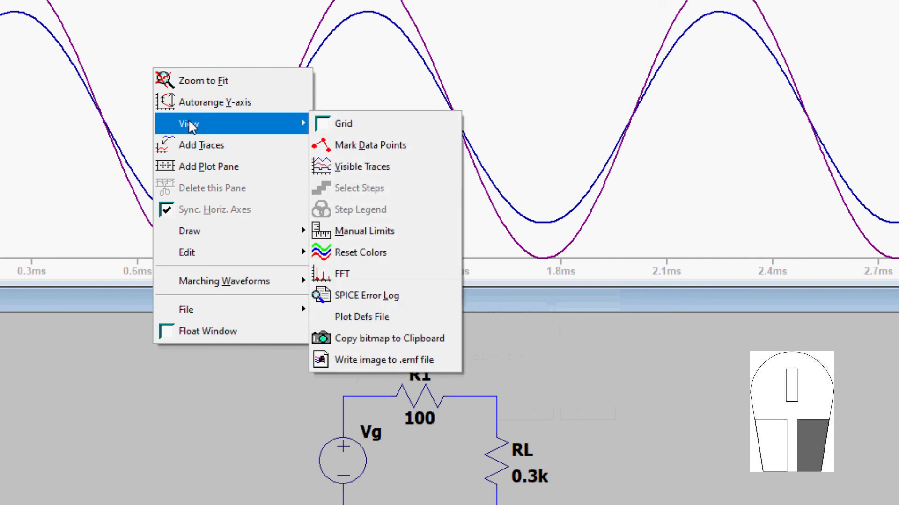
{"action": "left_click", "coordinate": [333, 124]}
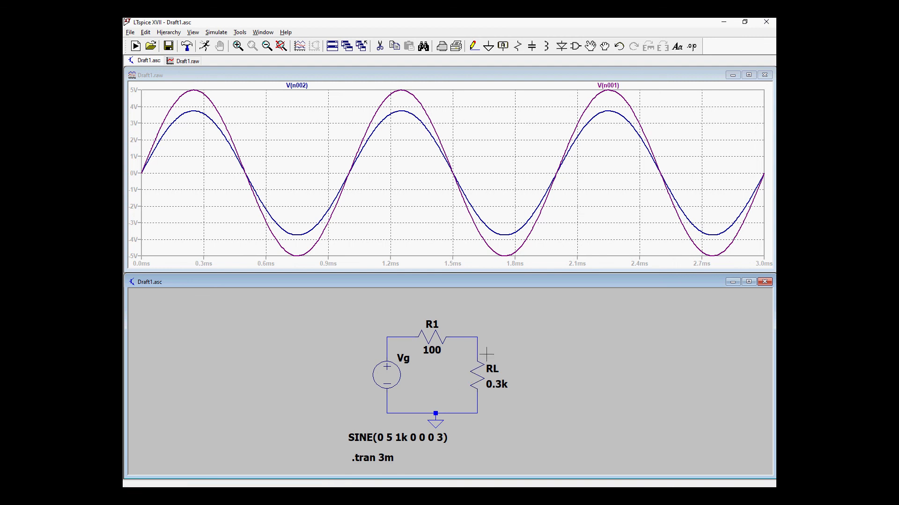
Add a second plot pane to the waveform window and plot the current through RL in it.
{"action": "right_click", "coordinate": [304, 154]}
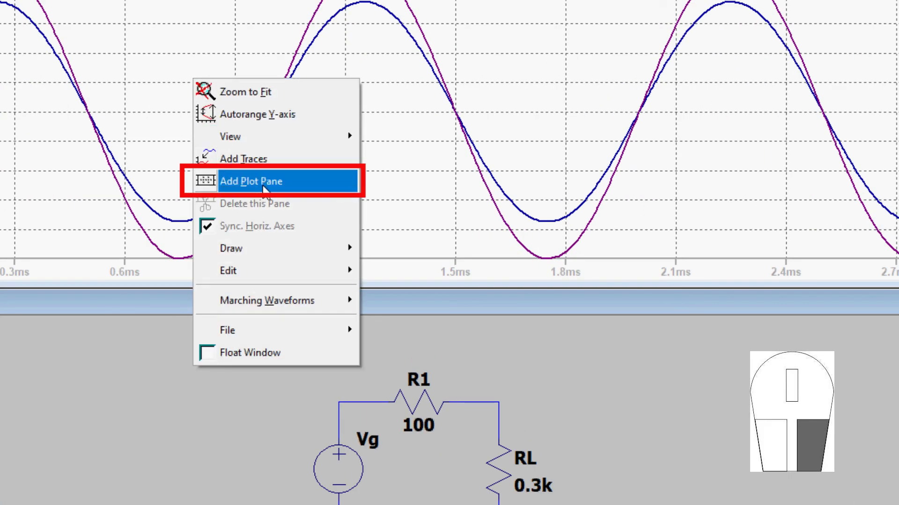
{"action": "left_click", "coordinate": [265, 187]}
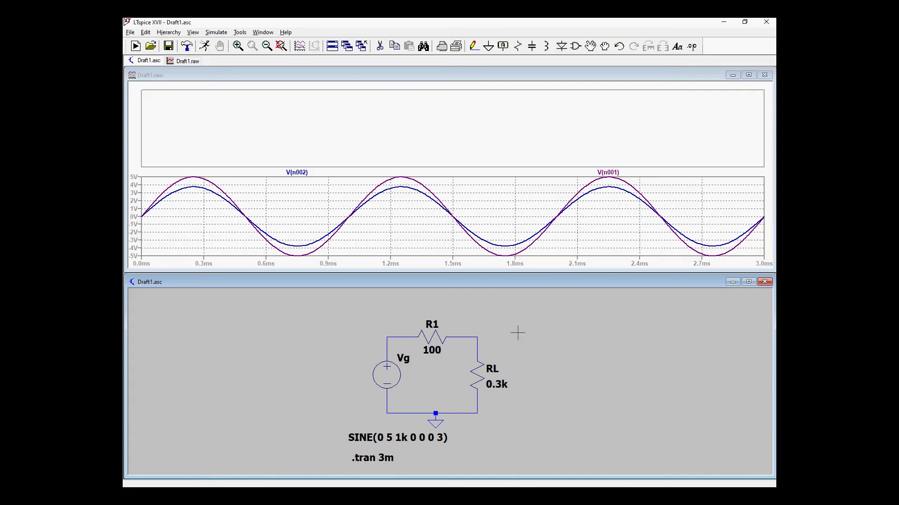
{"action": "left_click", "coordinate": [480, 374]}
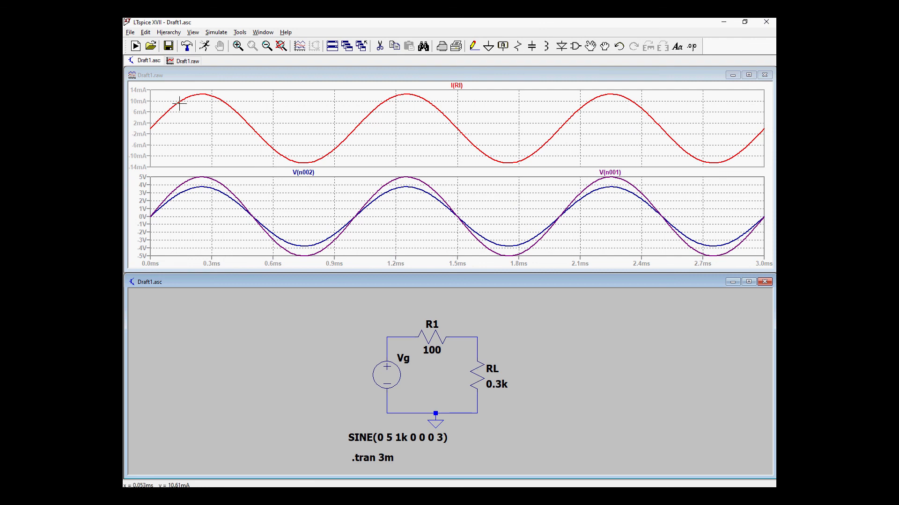